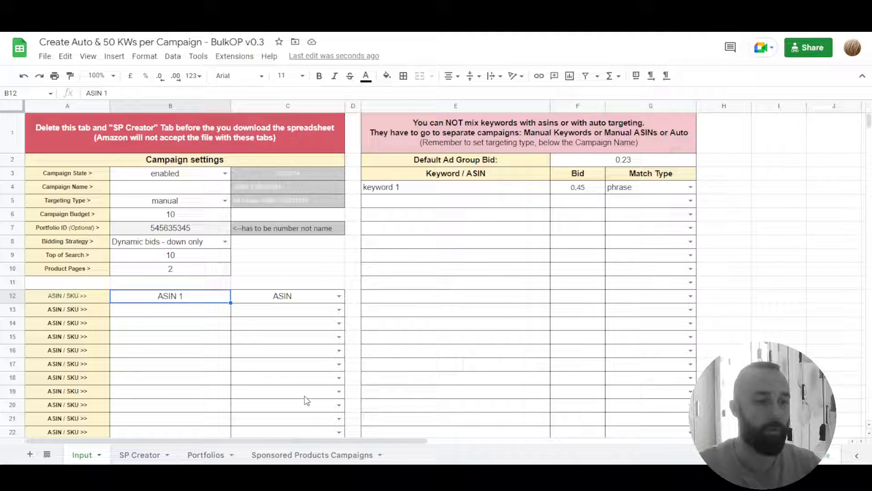
Enter 'keyword 1' in J3 and 'keyword 2' in J4, then extend the keyword series down column J
left_click(541, 440)
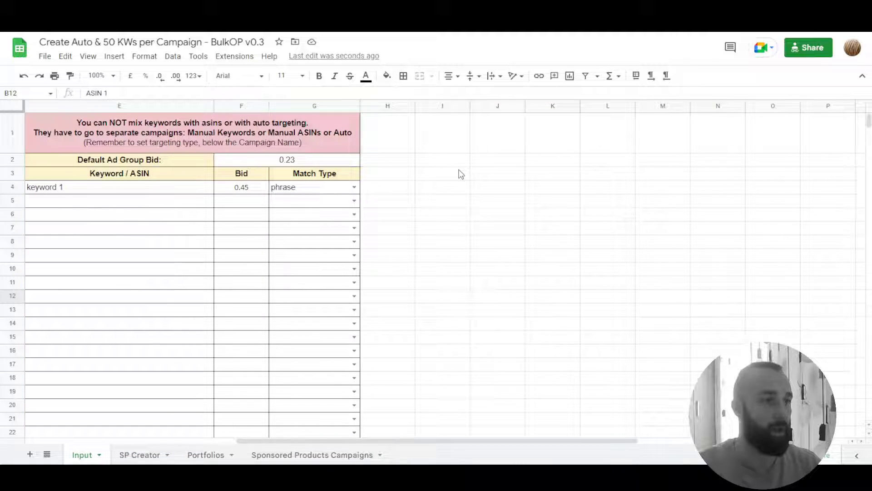
left_click(509, 176)
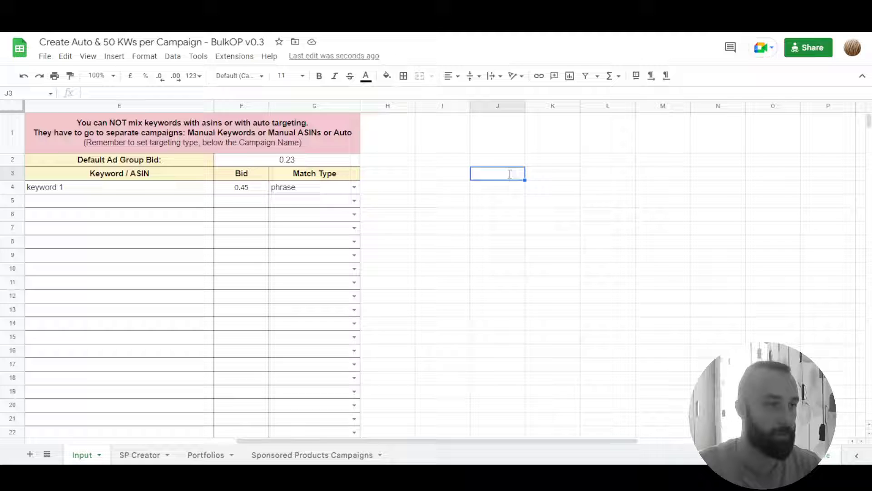
type("key")
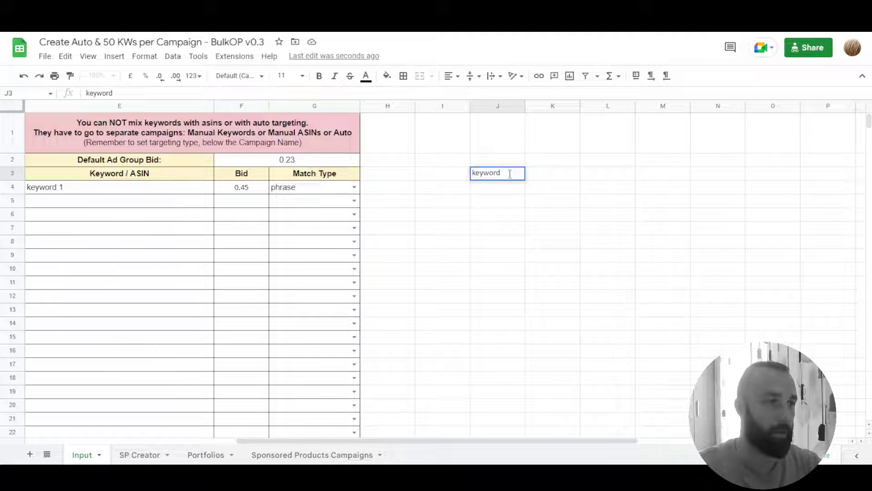
type("word")
key("Return")
left_click(509, 174)
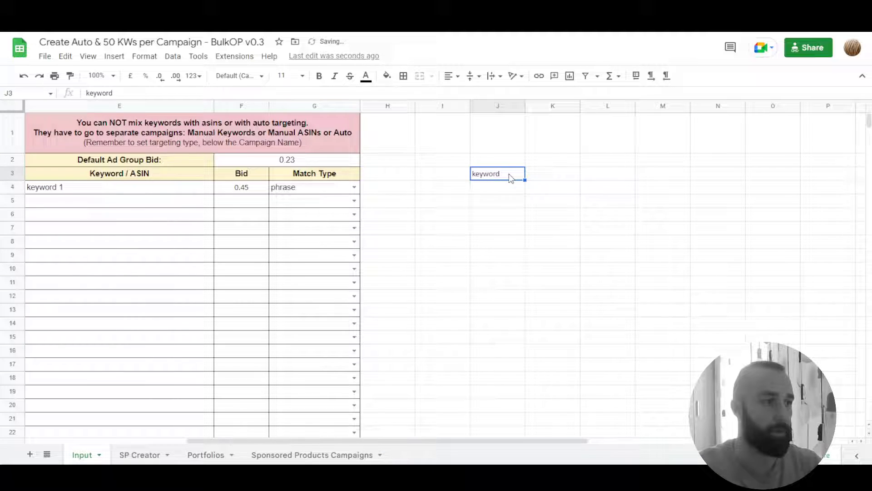
type("1")
key("Return")
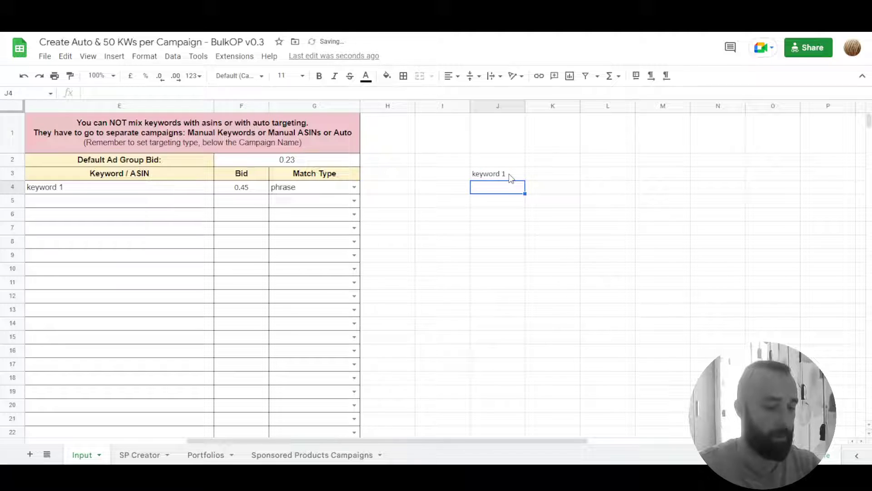
type("keyw")
type("o")
key("BackSpace")
type("wo")
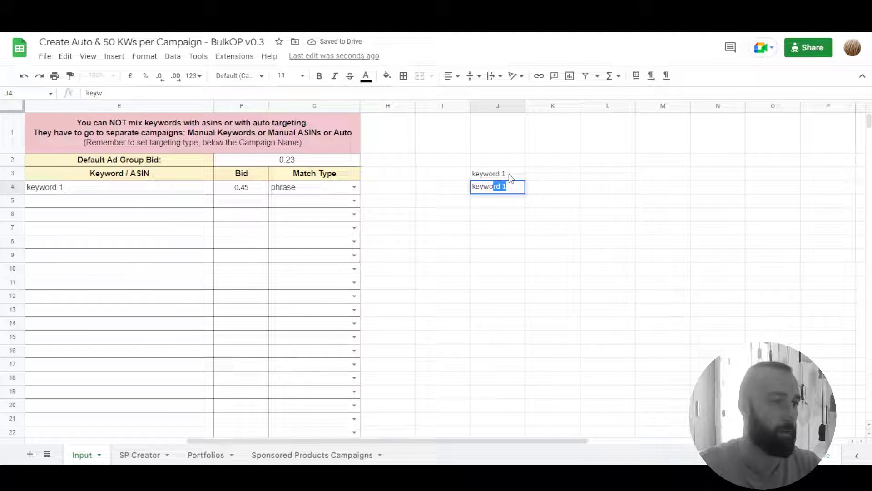
type("rd 2")
key("Return")
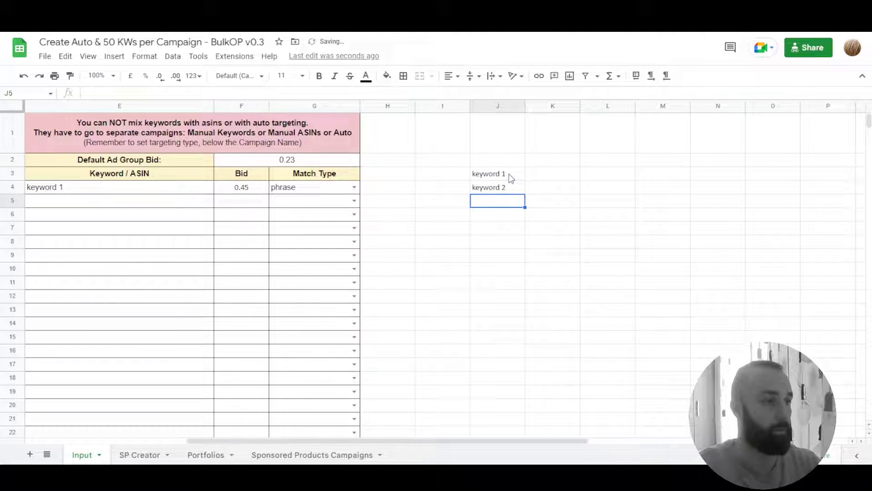
left_click_drag(511, 174, 523, 395)
Move keywords 6–14 from column J into column K starting at K3
scroll(543, 362, "up", 5)
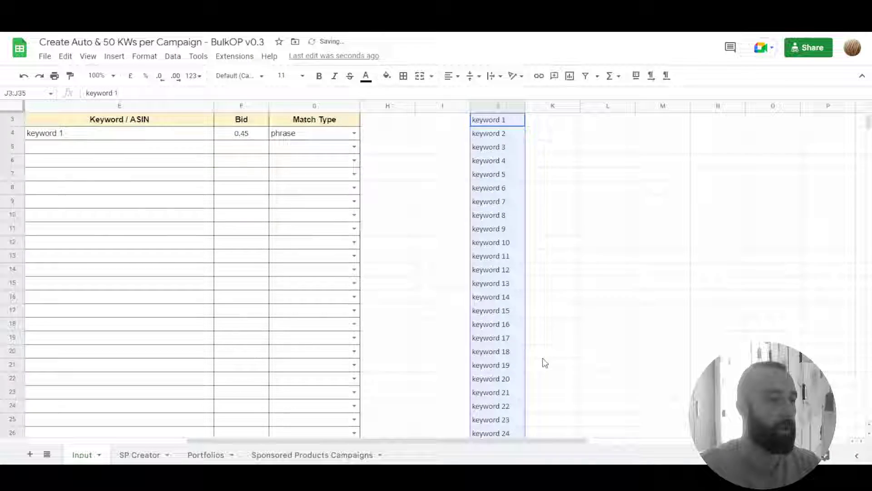
scroll(545, 304, "down", 2)
scroll(548, 298, "up", 2)
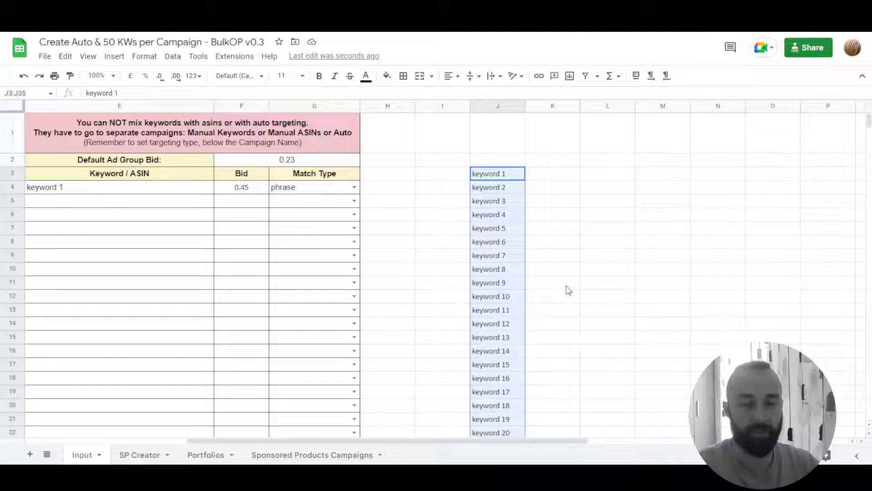
left_click(584, 245)
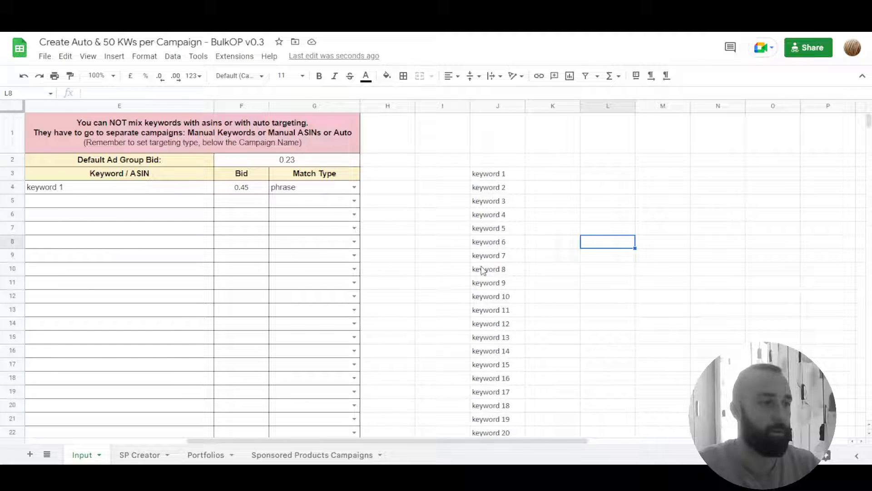
left_click_drag(500, 241, 495, 354)
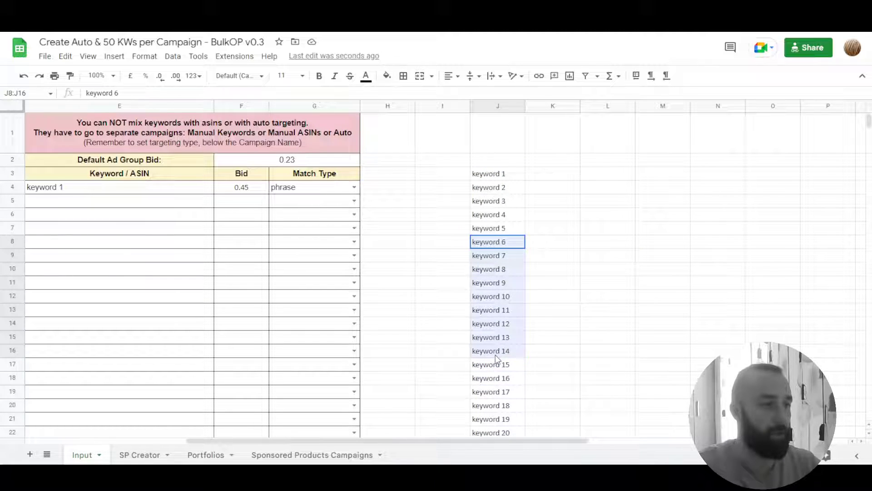
left_click_drag(501, 238, 565, 175)
Move keywords 15–26 into column L starting at L3
scroll(509, 296, "down", 2)
left_click_drag(500, 283, 513, 408)
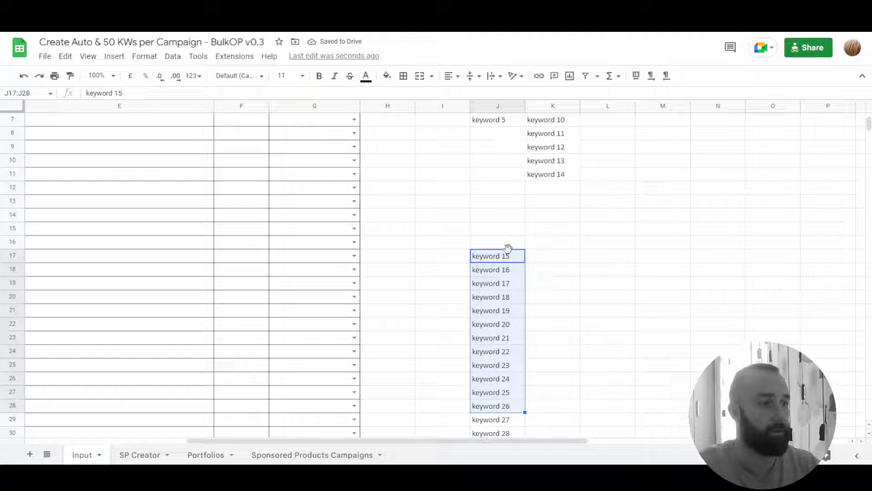
left_click_drag(510, 257, 629, 121)
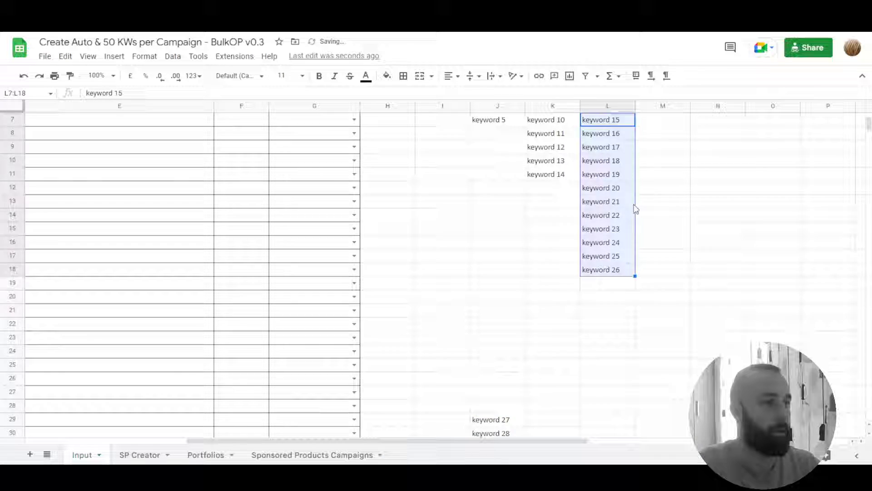
scroll(632, 227, "up", 3)
left_click_drag(631, 237, 614, 190)
Move keywords 27–33 into column M starting at M3
scroll(572, 300, "down", 3)
scroll(572, 300, "down", 3)
left_click_drag(507, 218, 506, 299)
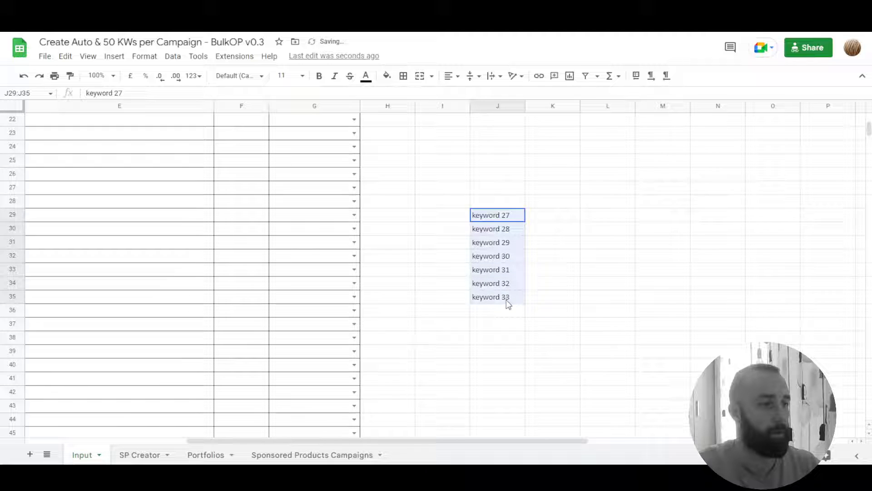
left_click_drag(504, 207, 652, 174)
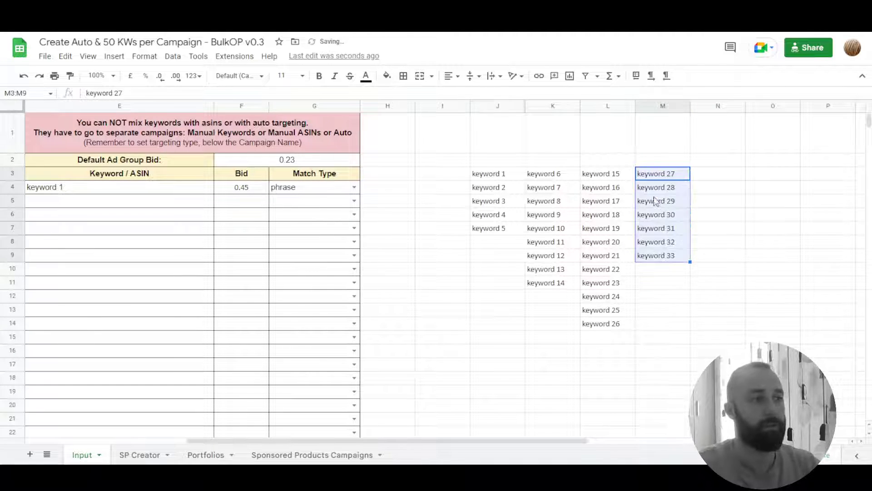
left_click(744, 329)
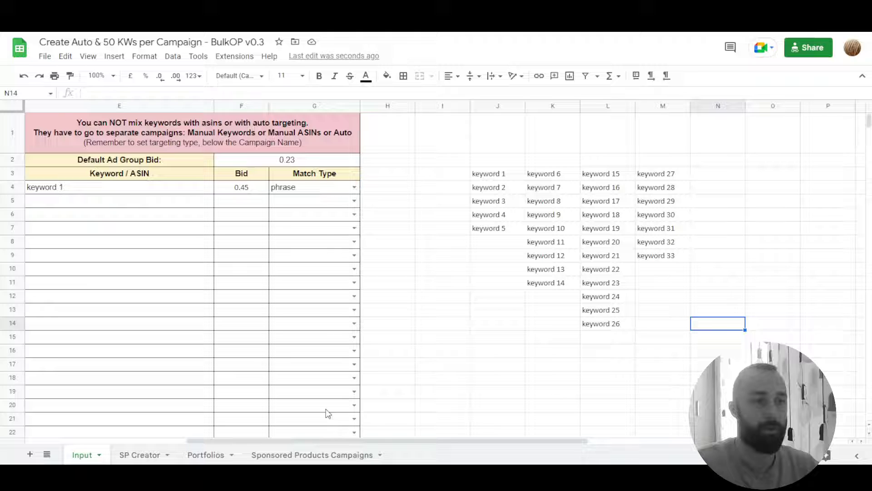
Enter Man-Ex as the Campaign Name in cell B4 of the Input tab
left_click_drag(401, 440, 240, 455)
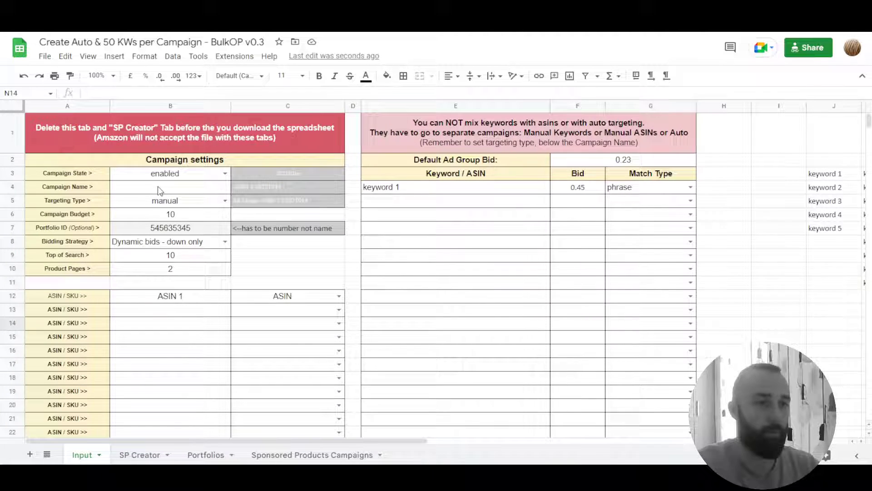
left_click(171, 183)
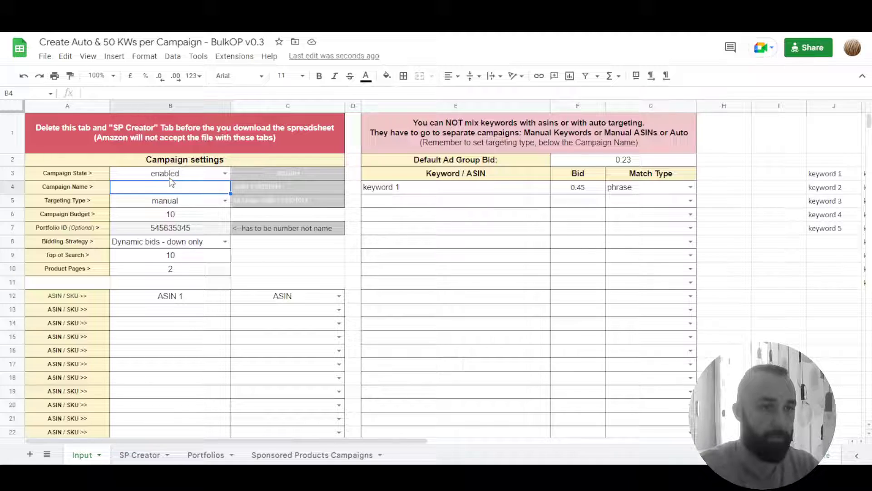
type("Man")
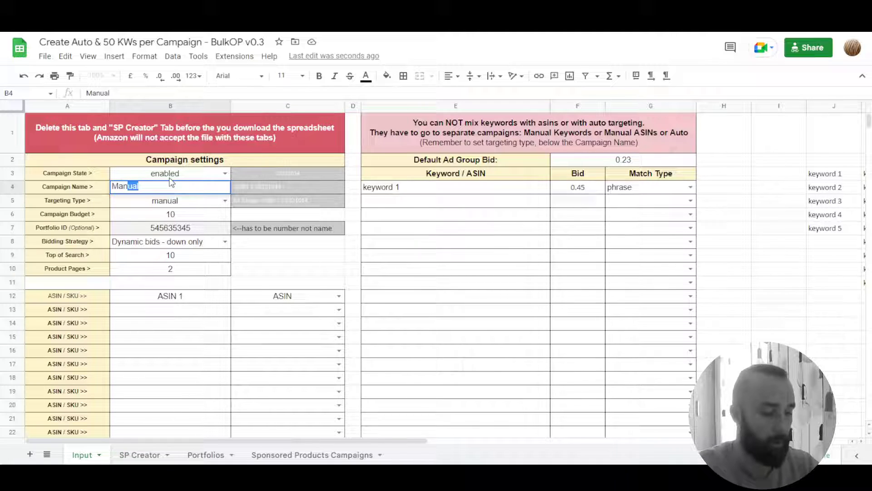
type("-")
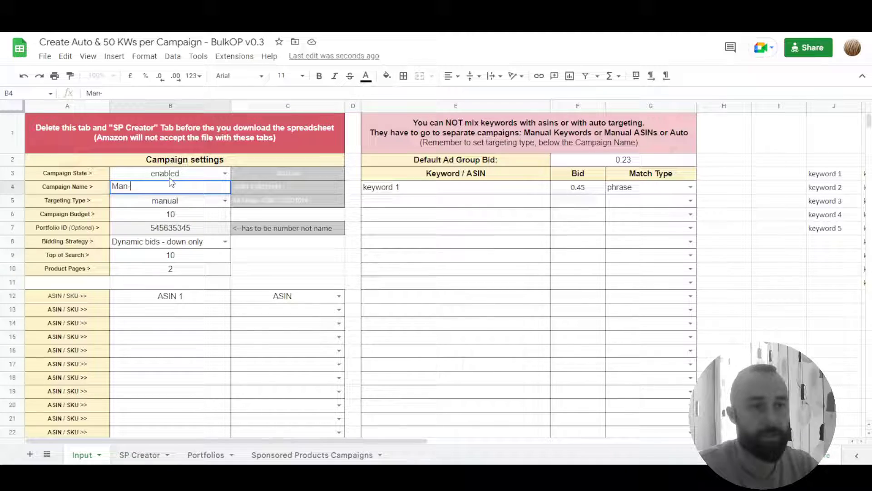
type("Er")
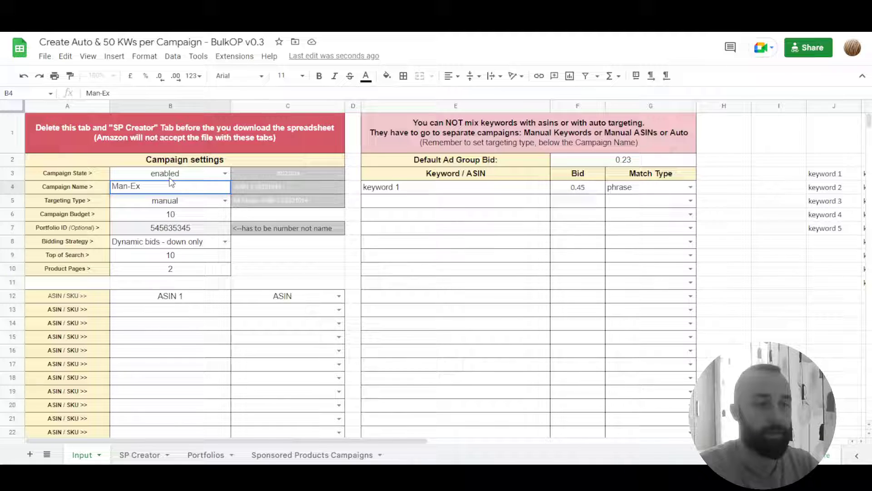
key("Return")
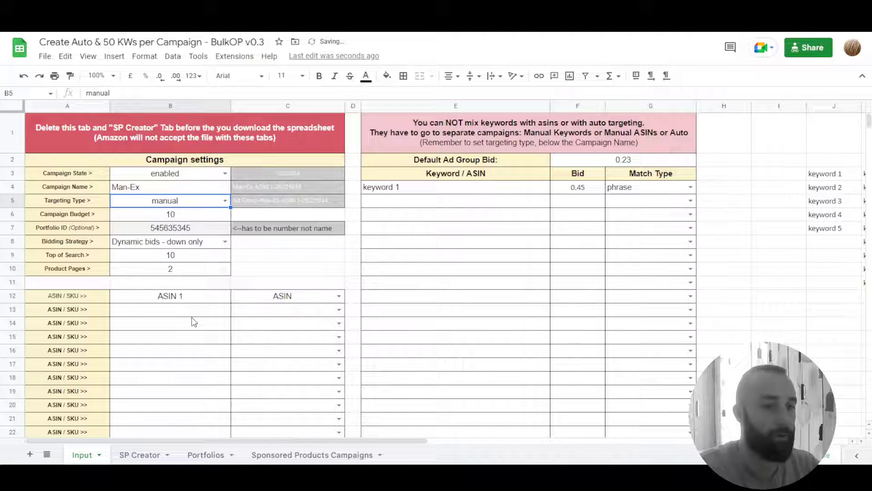
left_click(196, 301)
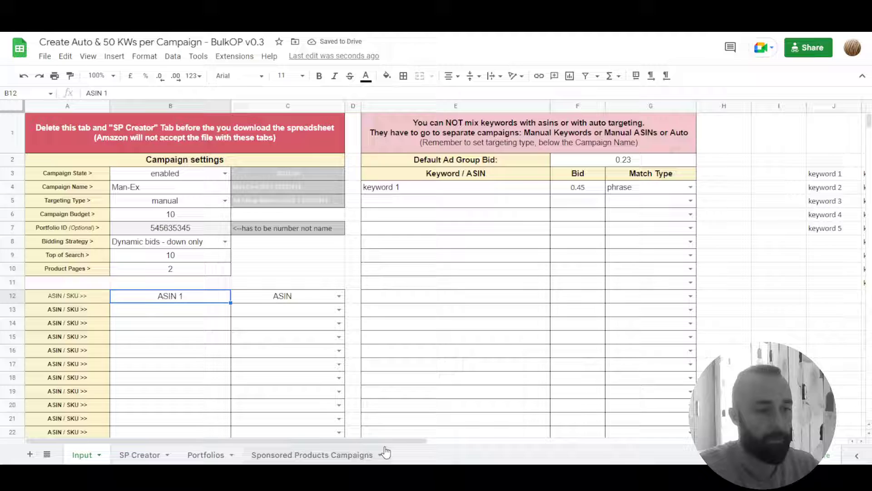
Copy keywords 1–5 from column J into the keyword table at E4:E8
left_click_drag(386, 445, 593, 446)
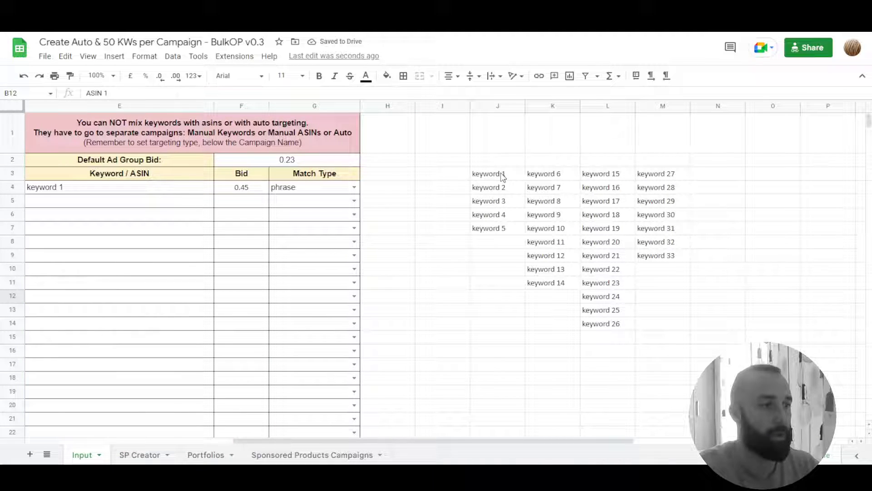
left_click_drag(502, 176, 500, 231)
key("ctrl+c")
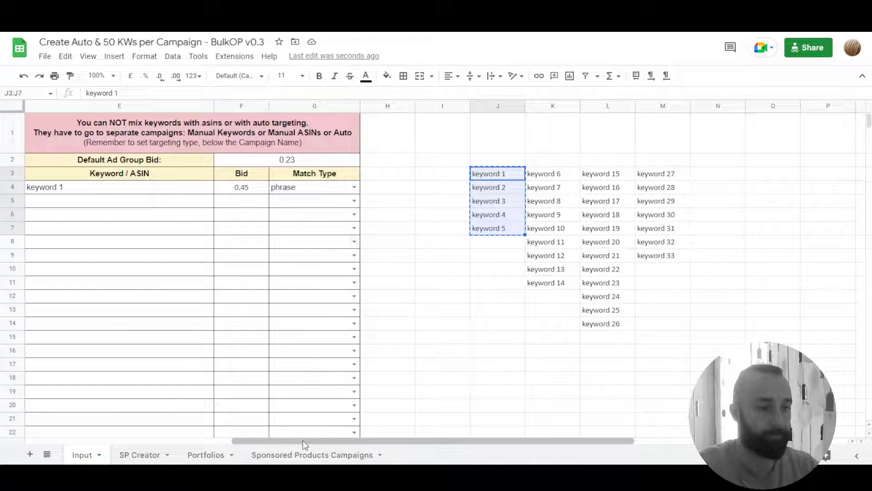
left_click_drag(303, 440, 97, 440)
left_click(435, 192)
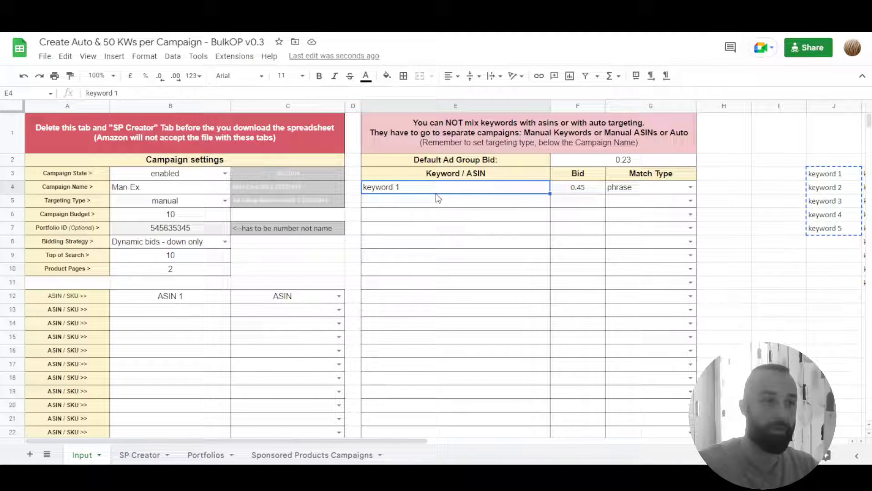
key("ctrl+v")
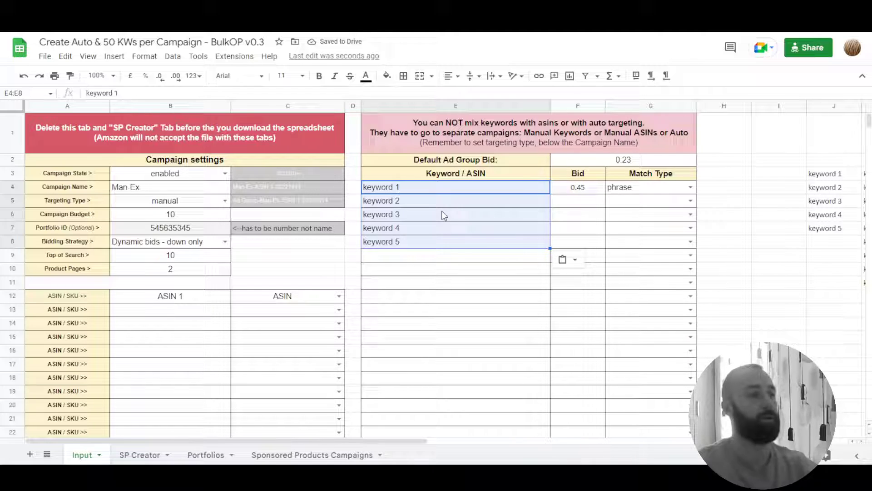
Set exact match and a 0.45 bid for keywords 1–5 in rows 4–8
left_click(653, 189)
left_click(689, 190)
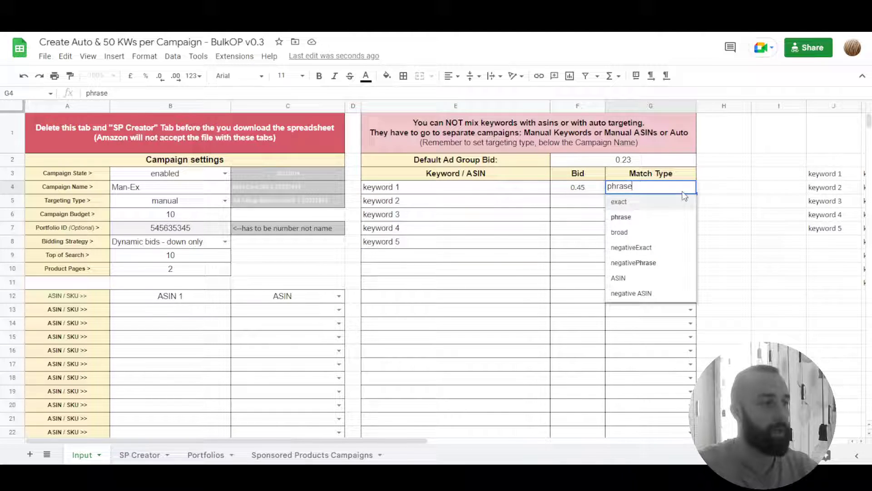
left_click(665, 202)
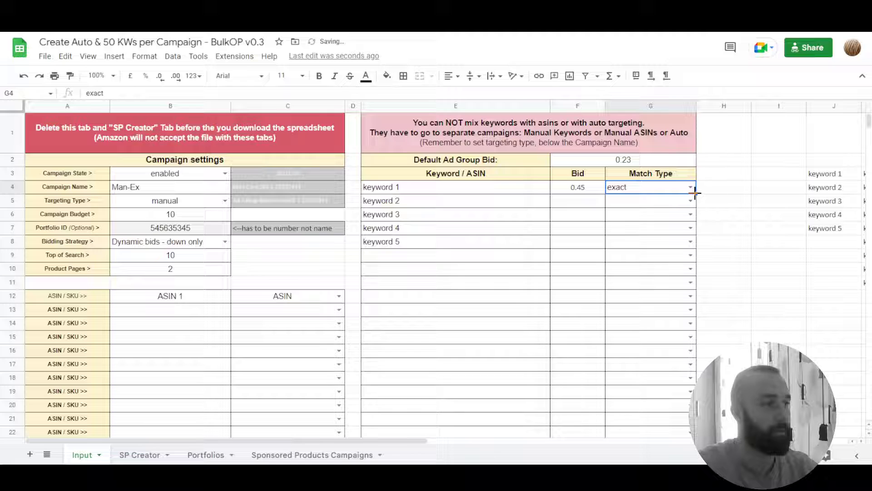
left_click_drag(696, 201, 695, 246)
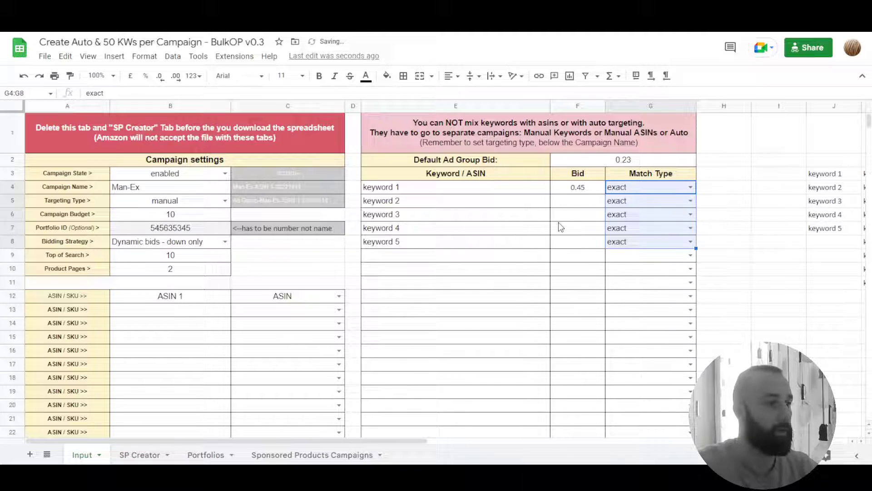
left_click(579, 191)
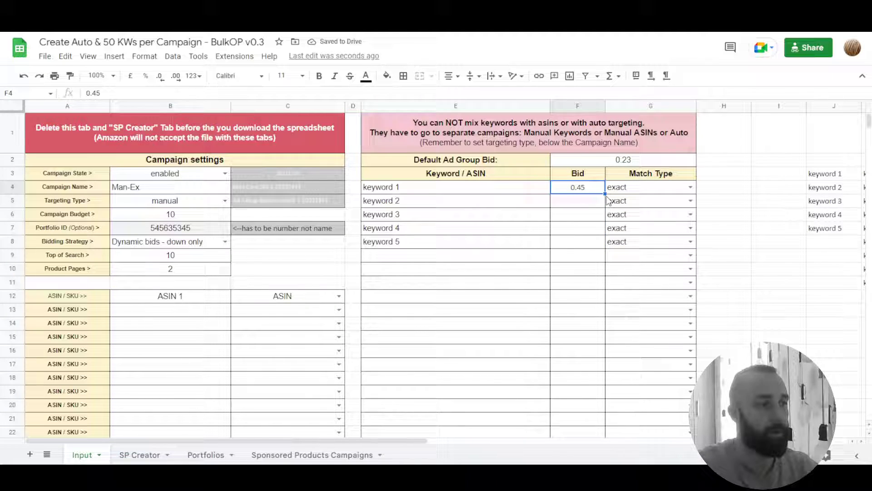
left_click_drag(599, 214, 605, 245)
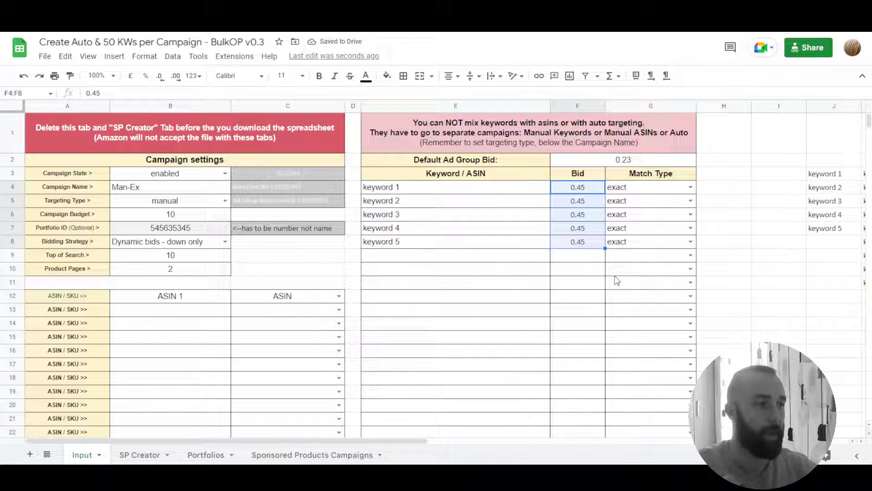
scroll(375, 440, "right", 5)
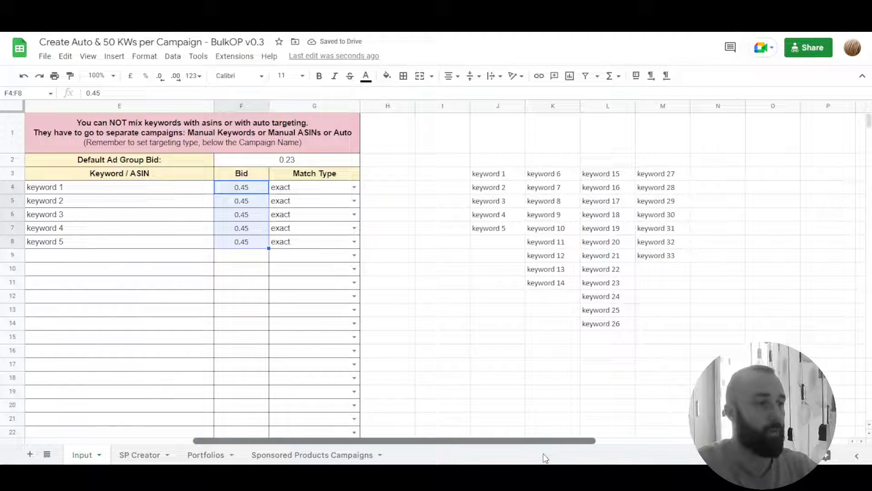
scroll(236, 443, "left", 5)
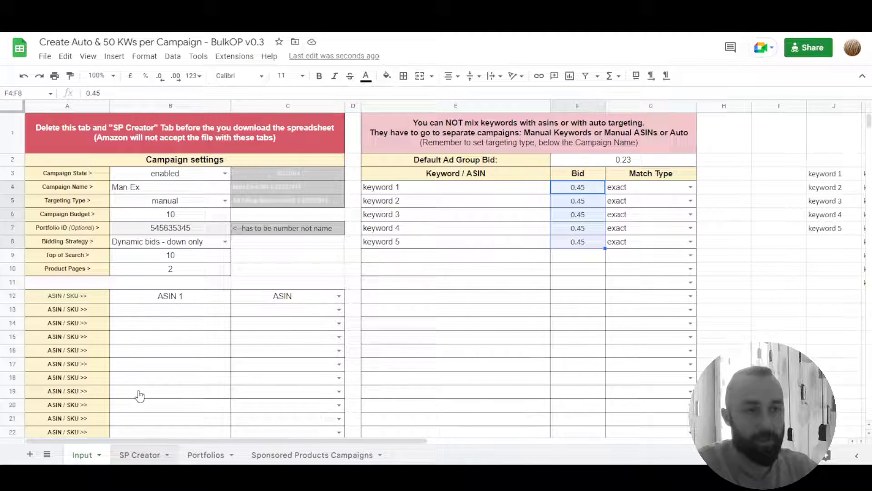
Append -Batch_1 to the campaign name in B4, making it Man-Ex-Batch_1
left_click(140, 454)
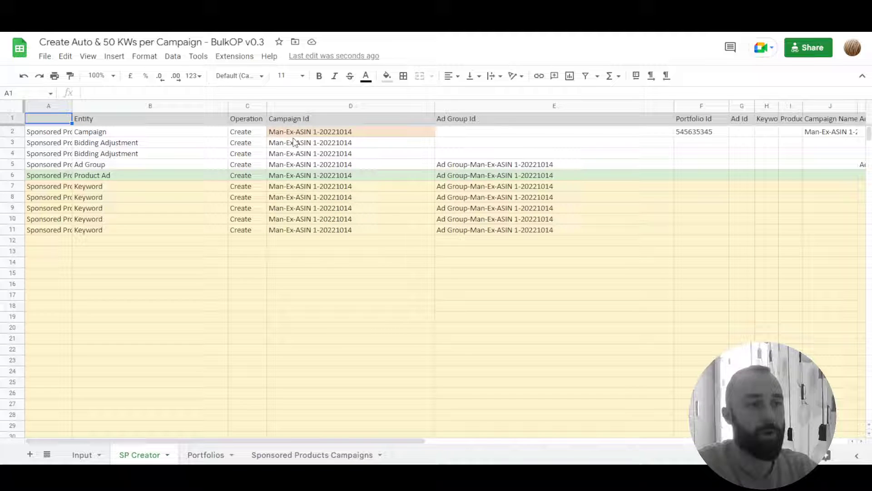
left_click(101, 456)
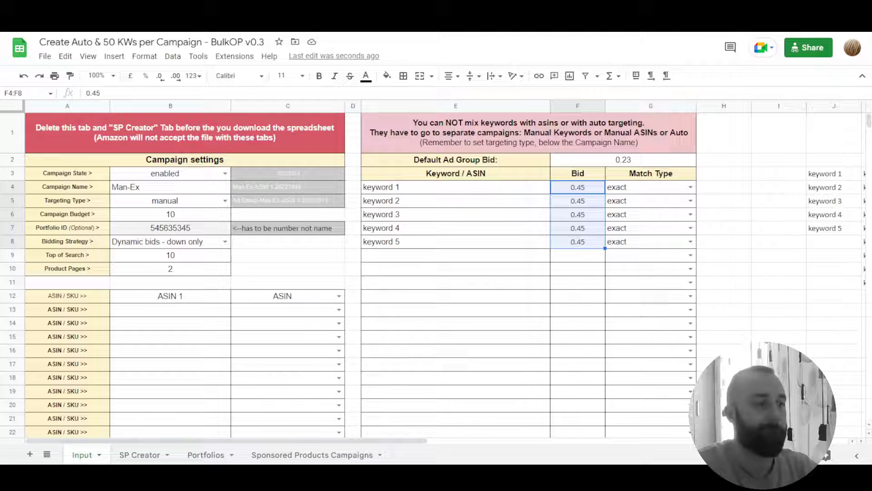
left_click_drag(364, 440, 562, 441)
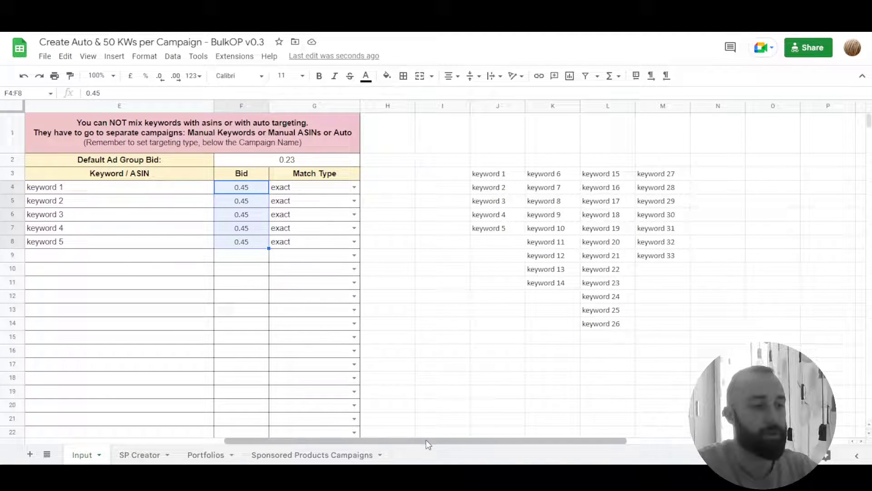
left_click_drag(424, 439, 225, 438)
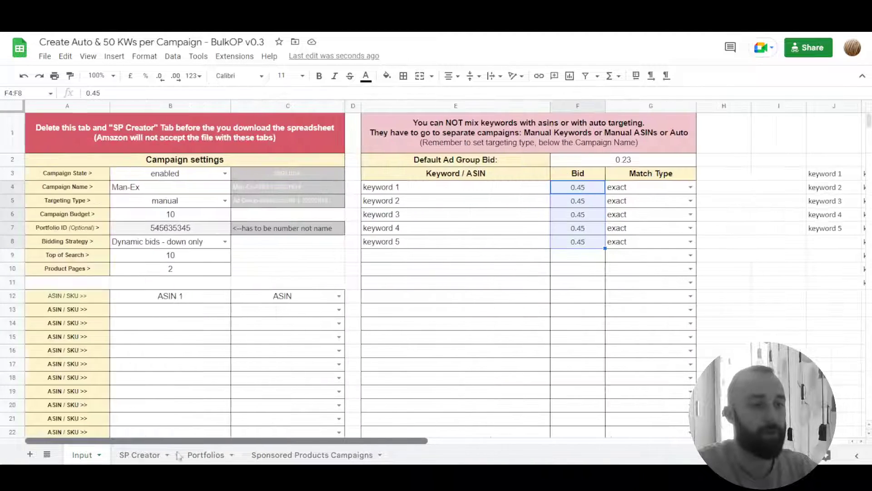
double_click(164, 190)
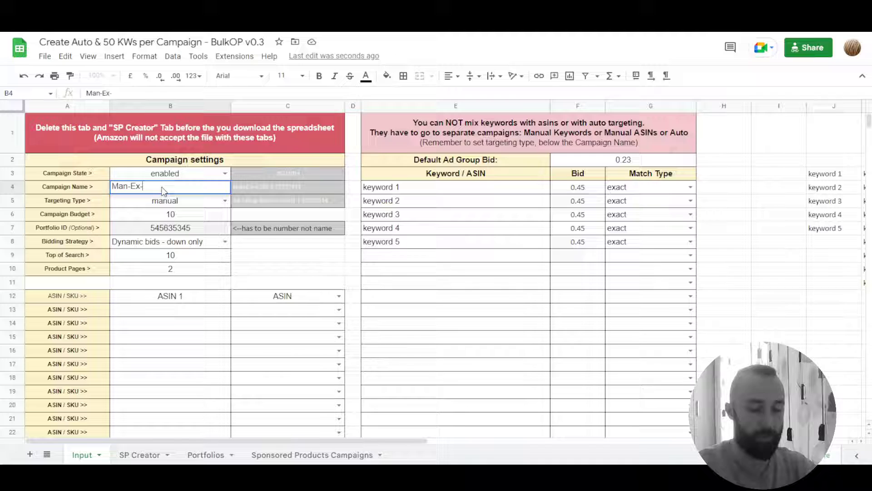
type("-Ba")
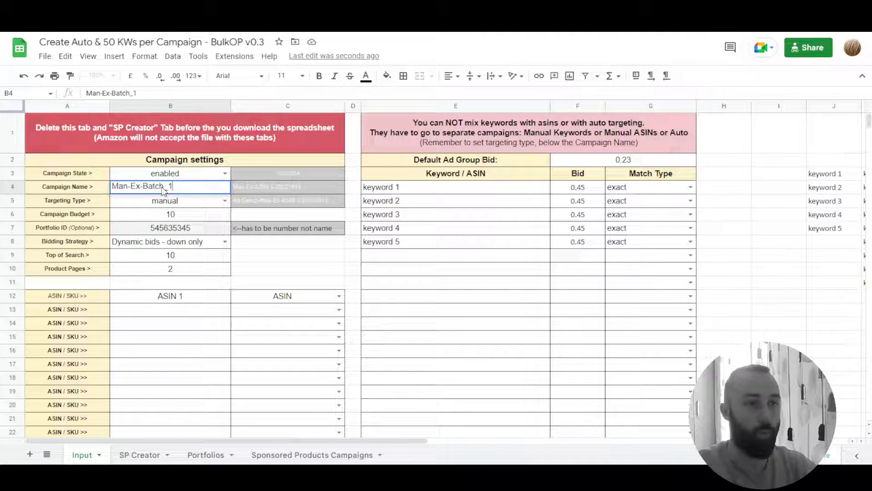
type("tch_1")
key("Return")
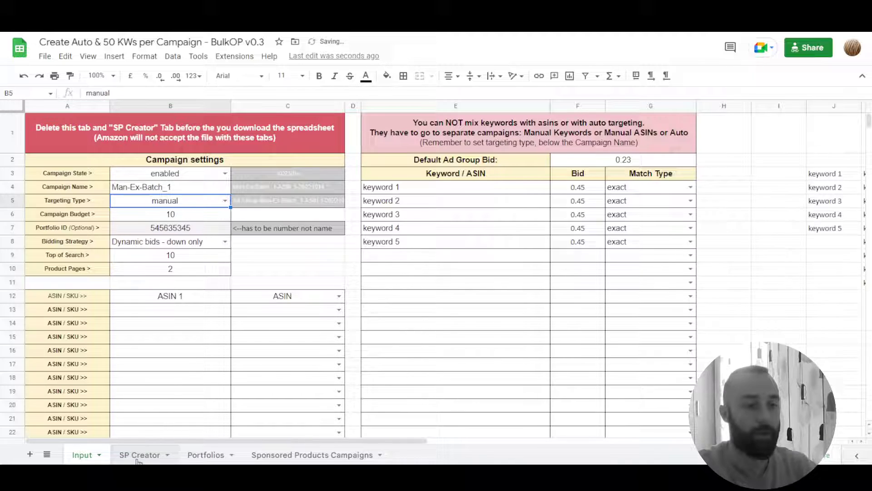
Copy SP Creator rows 2–11 and paste them at A3 of Sponsored Products Campaigns
left_click(138, 455)
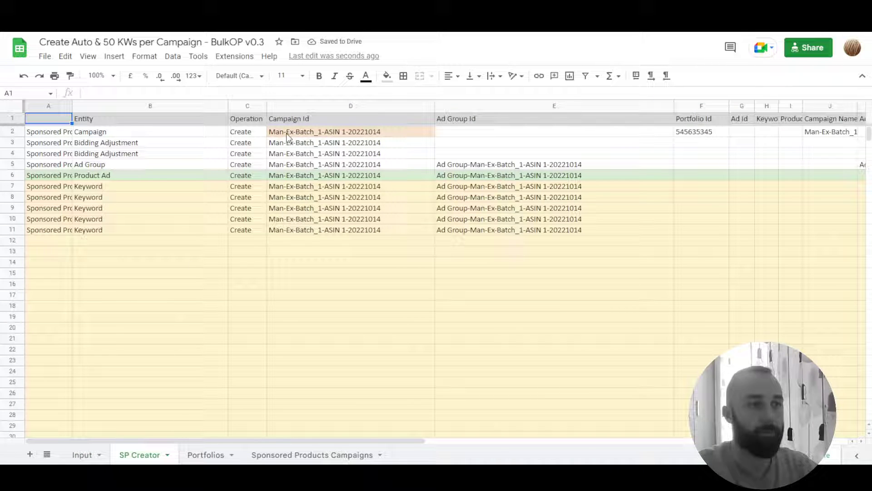
left_click_drag(337, 190, 337, 198)
mouse_move(331, 441)
left_mouse_down()
mouse_move(652, 441)
mouse_move(336, 441)
left_mouse_up()
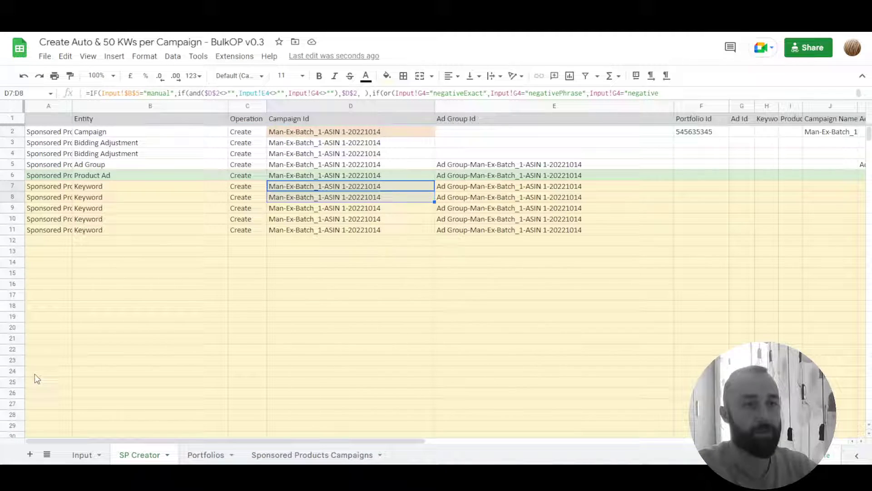
left_click_drag(14, 136, 12, 229)
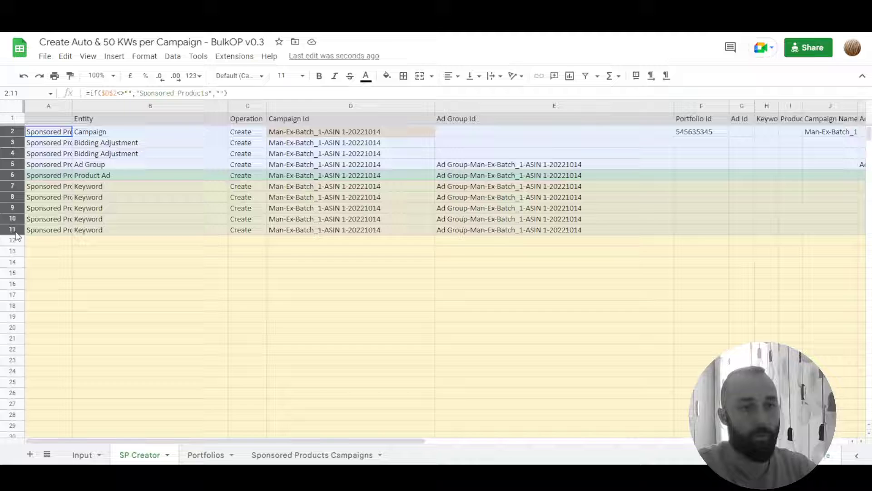
key("ctrl+c")
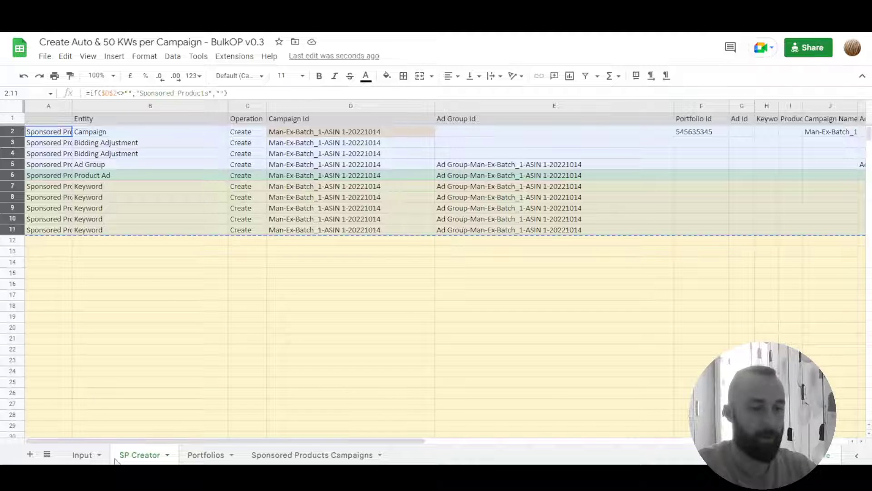
left_click(313, 454)
left_click(47, 143)
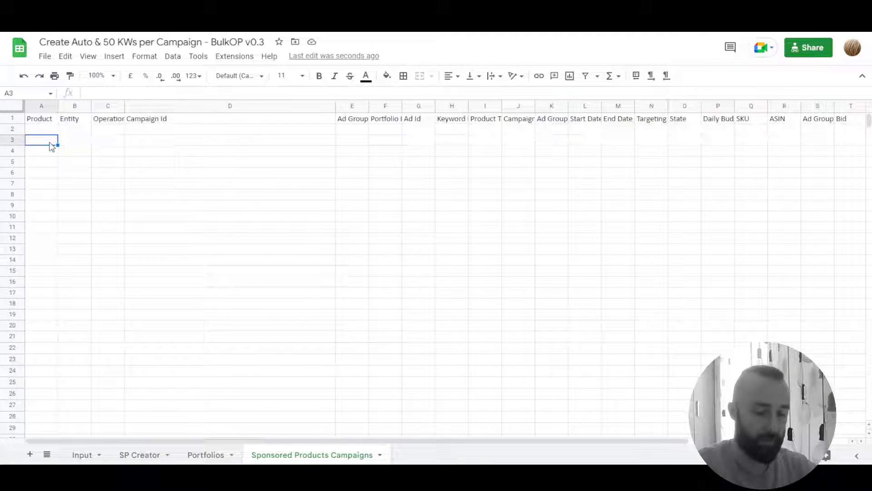
key("ctrl+v")
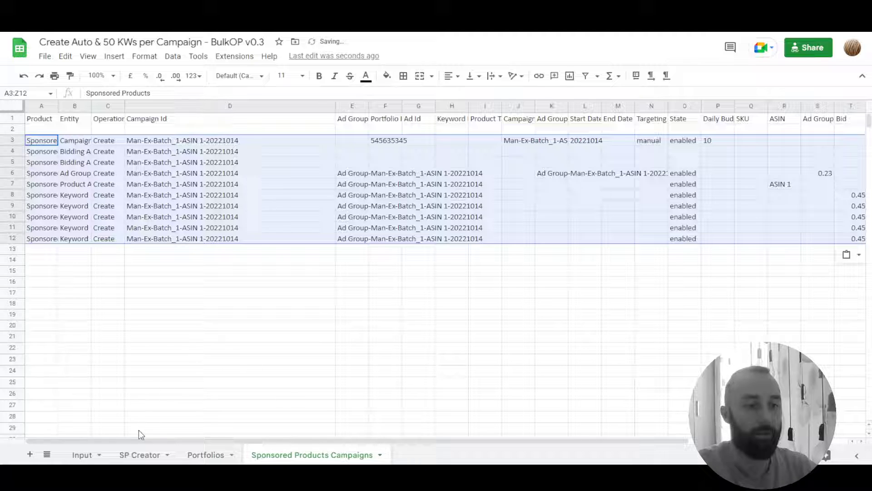
left_click(85, 454)
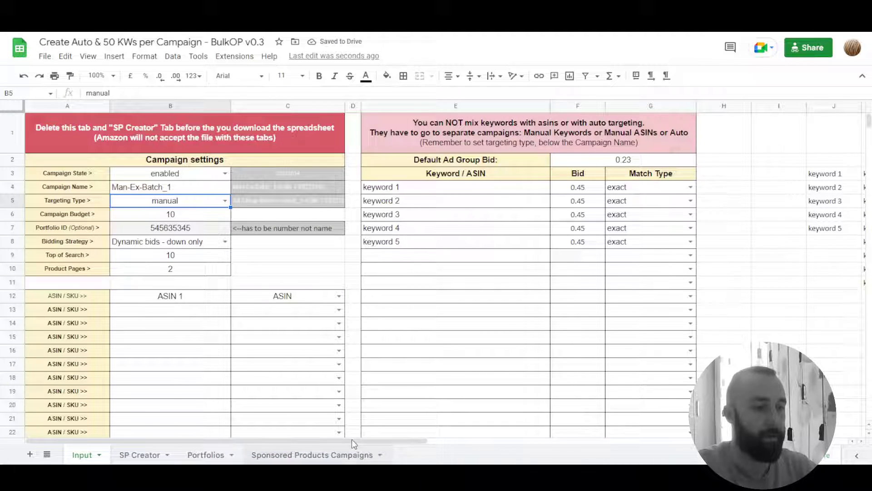
Paste keywords 6–14 into E4 and extend the 0.45 exact bid and match to them
left_click_drag(354, 442, 555, 441)
left_click_drag(563, 177, 569, 280)
key("ctrl+c")
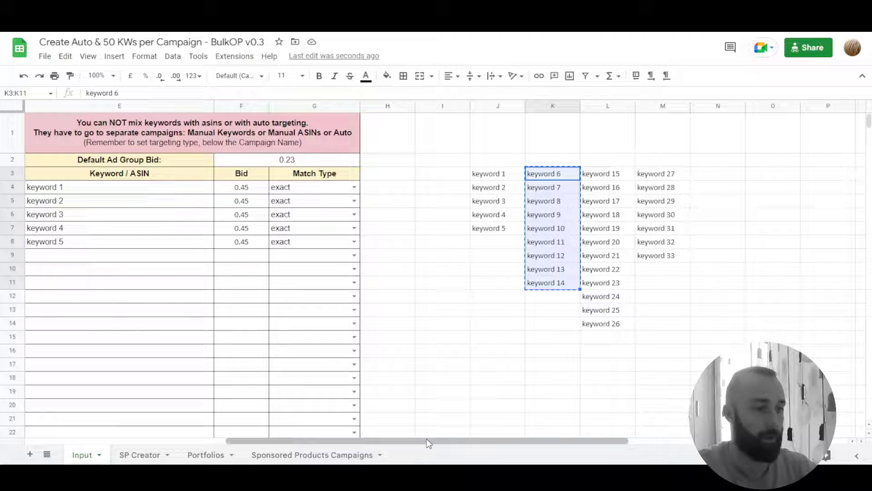
left_click_drag(426, 439, 296, 439)
left_click(355, 191)
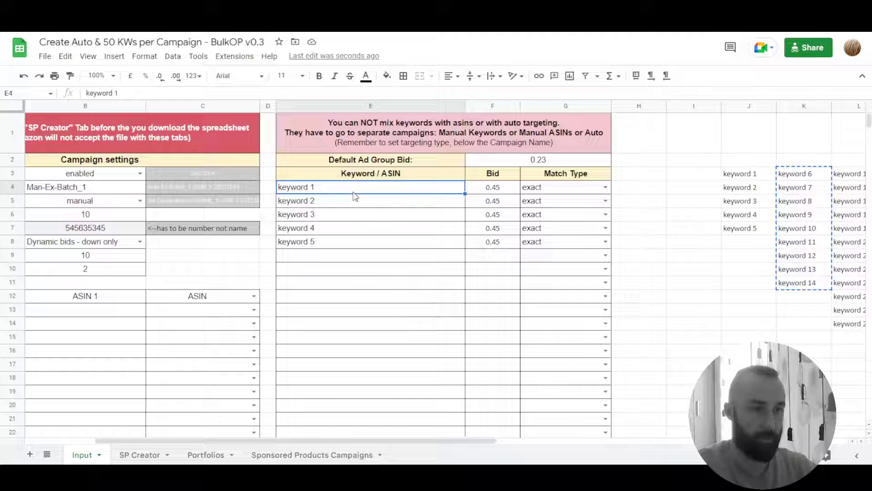
key("ctrl+v")
left_click_drag(502, 245, 608, 298)
Rename the campaign in B4 to Man-Ex-Batch_2 and bring up the SP Creator sheet
left_click_drag(385, 444, 345, 444)
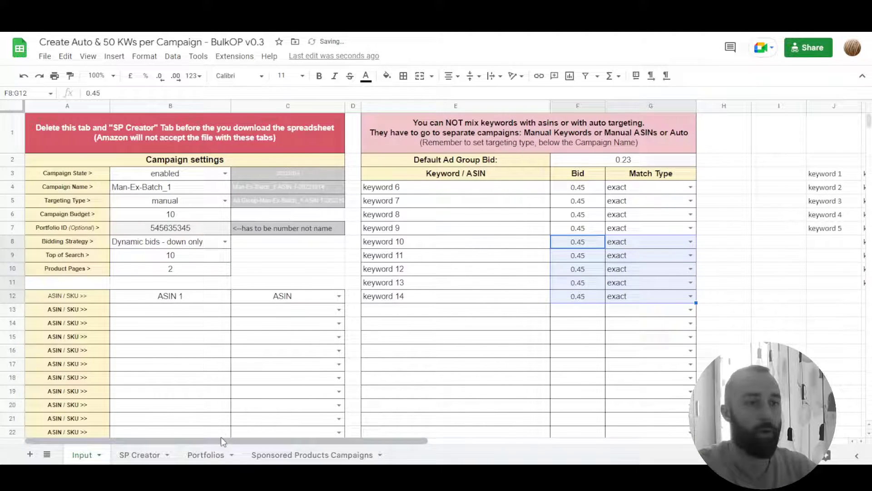
double_click(189, 188)
key("BackSpace")
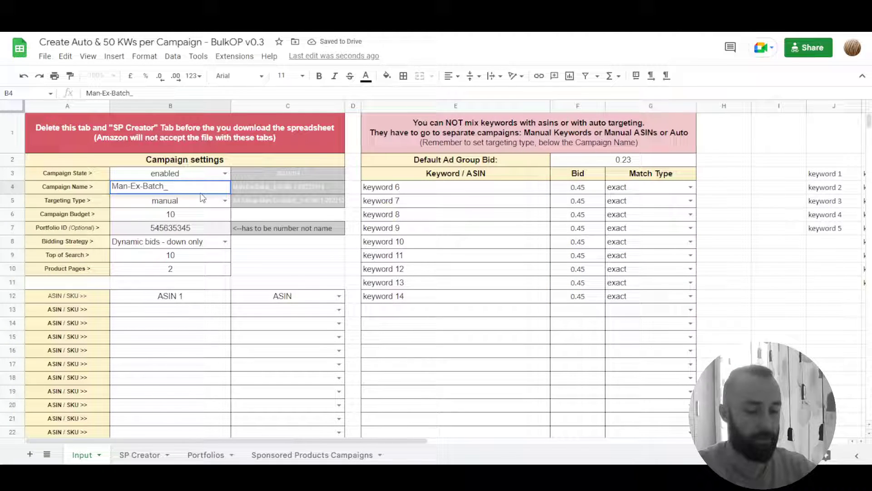
type("2")
key("Return")
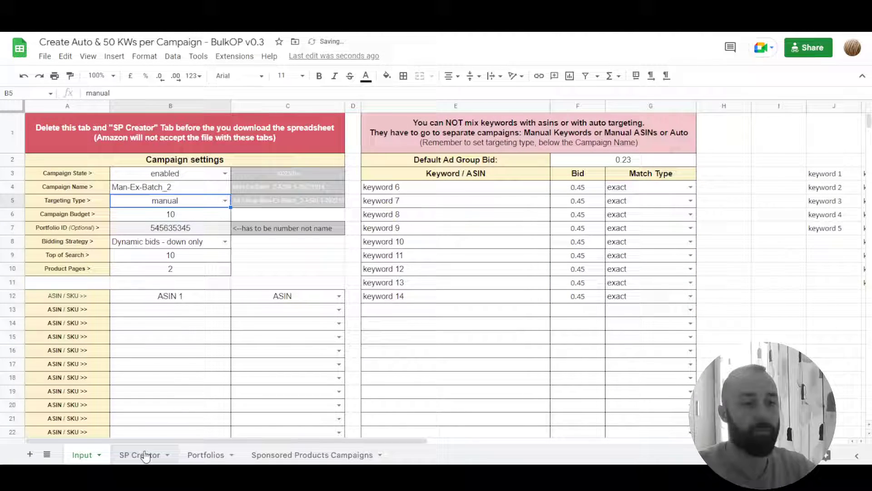
key("ctrl+shift+Page_Down")
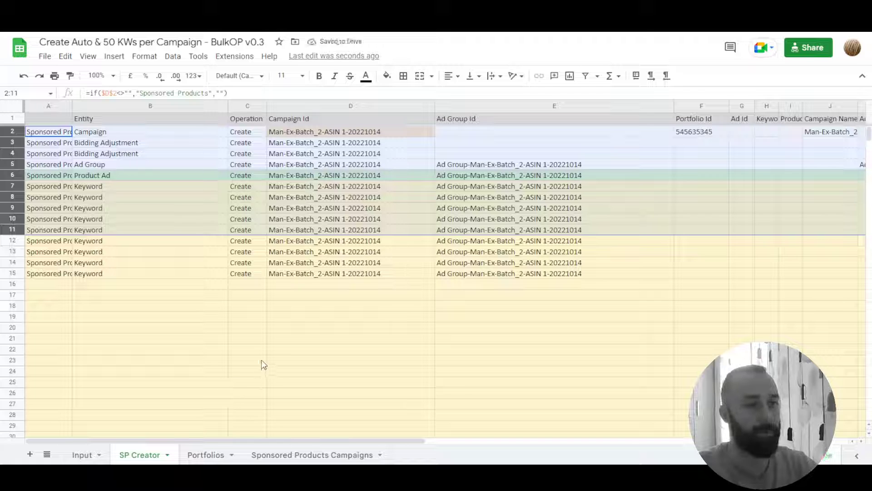
Copy SP Creator rows 2–15 and paste them at A14 of Sponsored Products Campaigns
left_click(134, 223)
left_click_drag(13, 131, 14, 278)
key("ctrl+c")
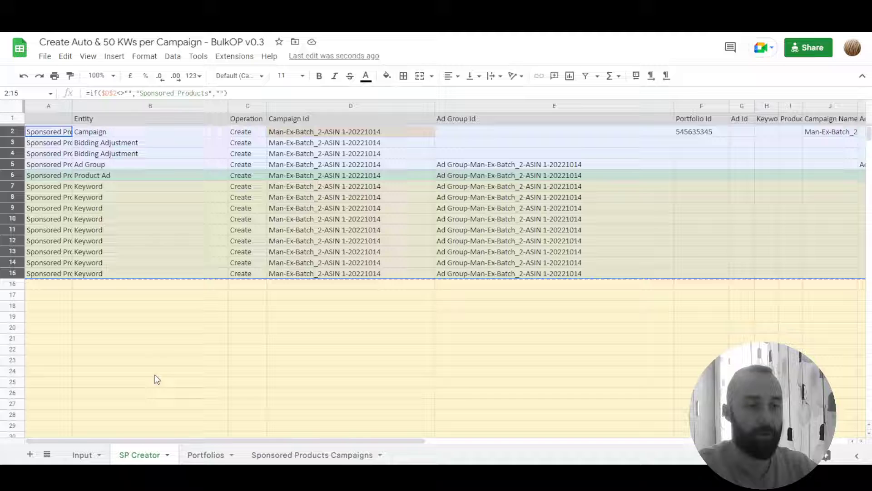
left_click(334, 453)
left_click(52, 261)
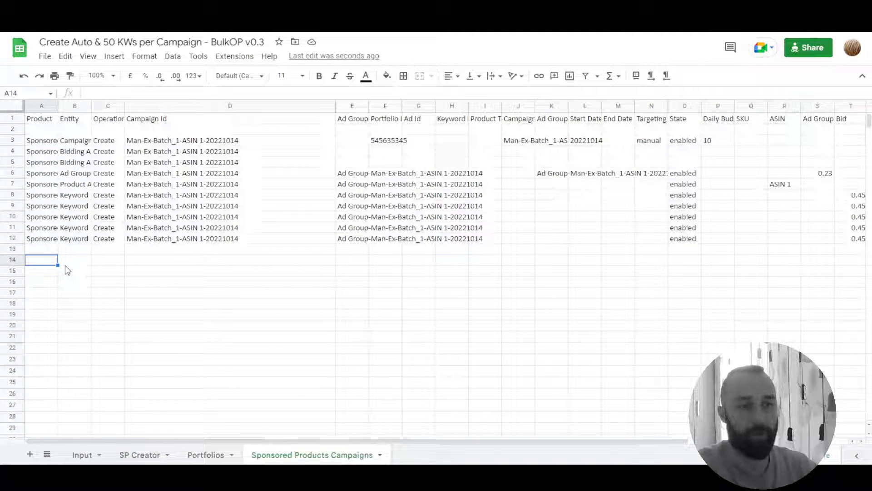
key("ctrl+v")
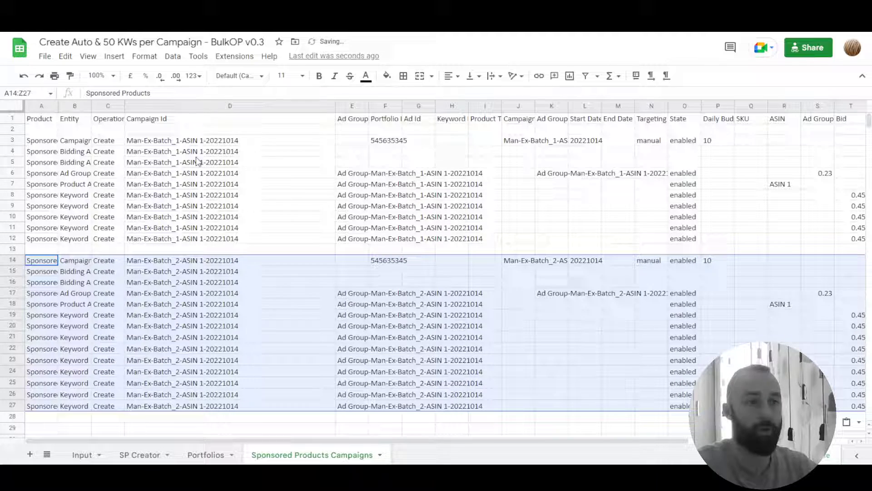
Review the Batch_1 and Batch_2 campaign ids and rows across all columns
left_click_drag(197, 141, 201, 226)
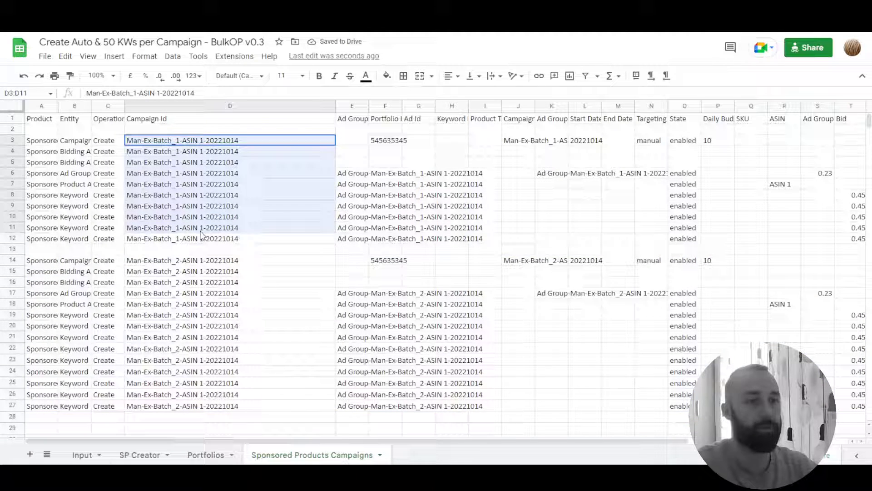
left_click_drag(201, 234, 202, 241)
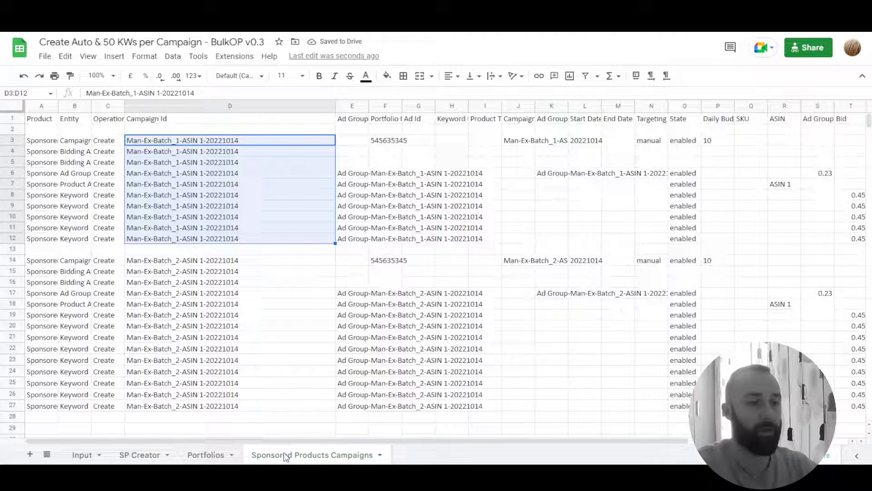
left_click_drag(340, 442, 499, 441)
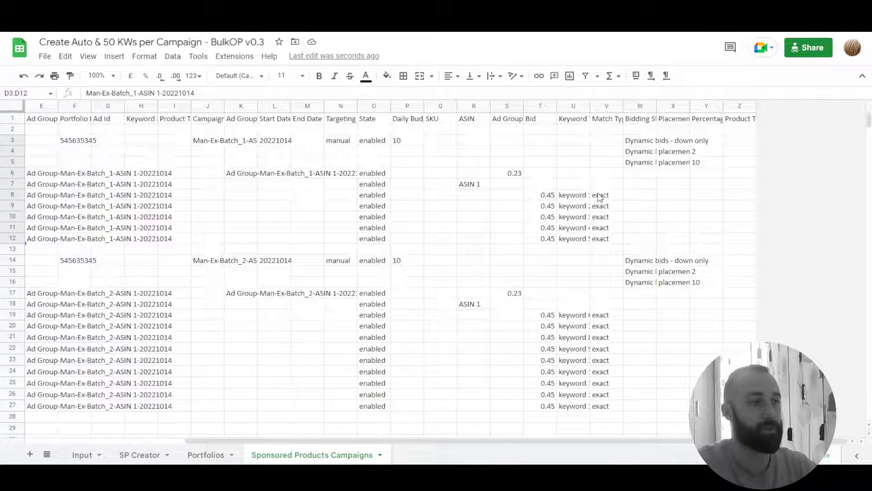
left_click_drag(368, 441, 209, 440)
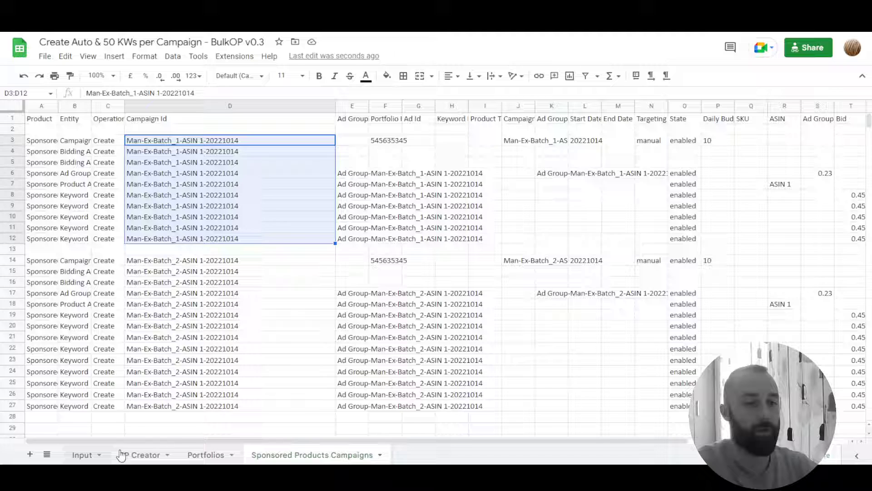
Paste keywords 15–26 into E4 and extend the 0.45 exact bid and match to them
left_click(82, 455)
left_click_drag(364, 441, 545, 441)
left_click_drag(604, 180, 611, 327)
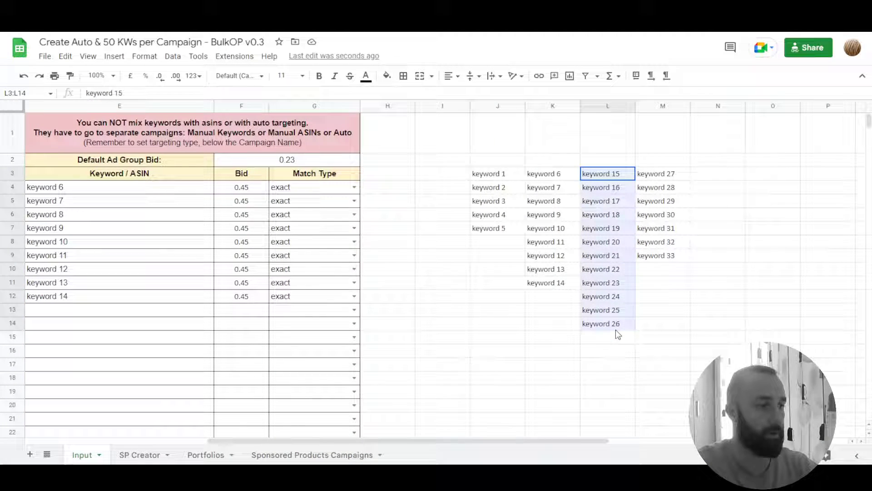
key("ctrl+c")
left_click(143, 191)
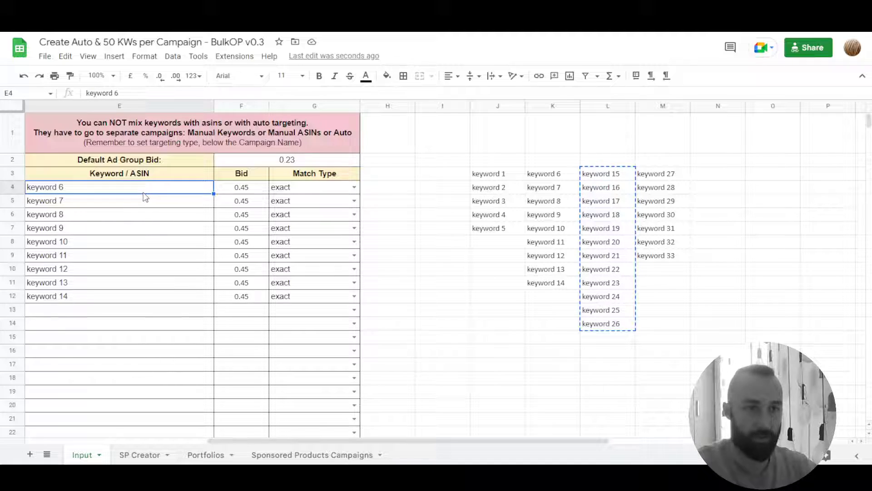
key("ctrl+v")
left_click_drag(245, 296, 359, 338)
Rename the campaign in B4 to Man-Ex-Batch_3 and bring up the SP Creator sheet
left_click_drag(377, 440, 172, 461)
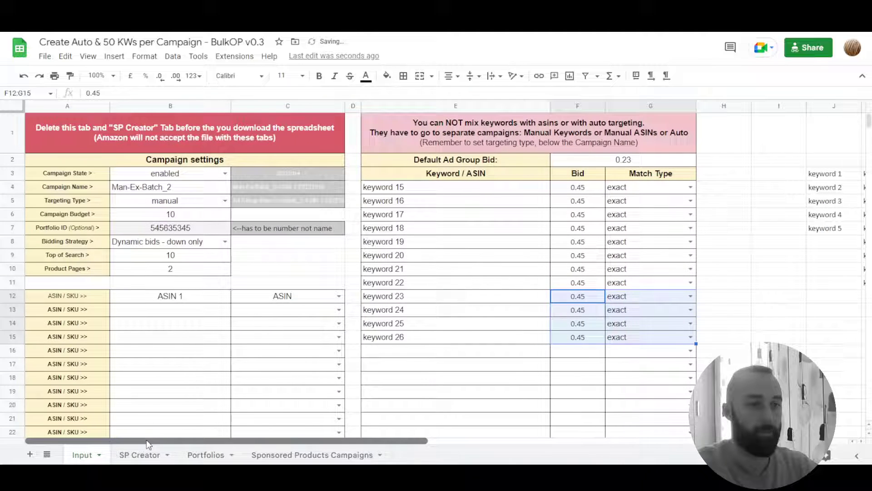
left_click(196, 187)
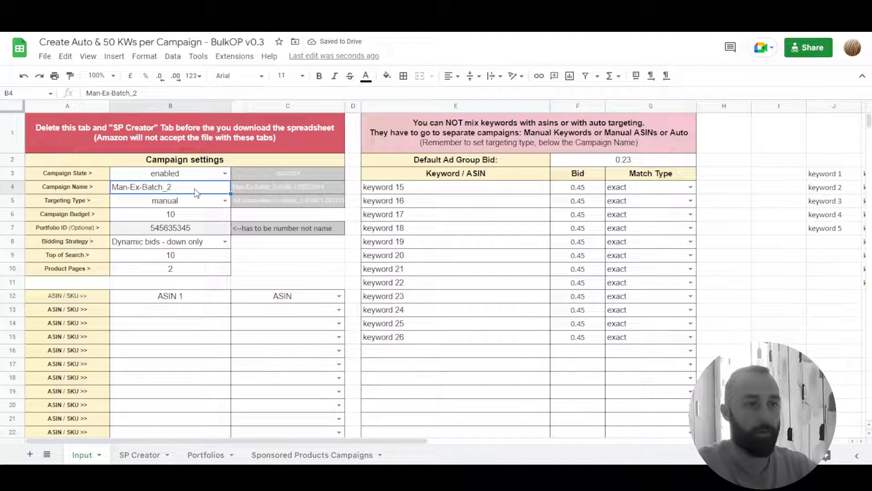
double_click(197, 187)
type("3")
key("Return")
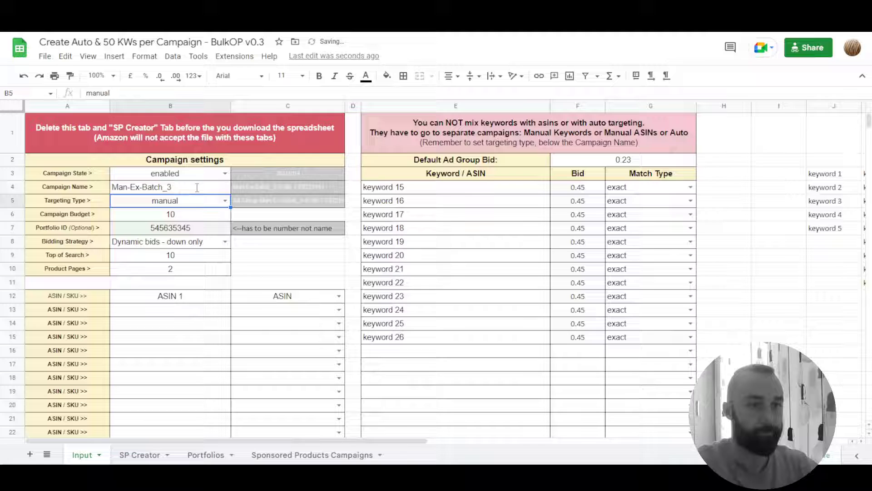
left_click(141, 454)
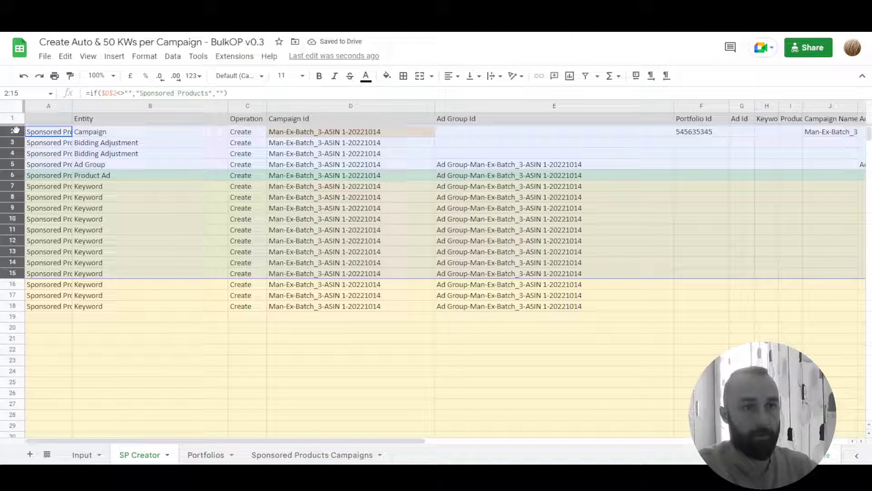
Copy SP Creator rows 2–18 and paste them at A29 of Sponsored Products Campaigns
left_click(112, 280)
left_click(12, 131)
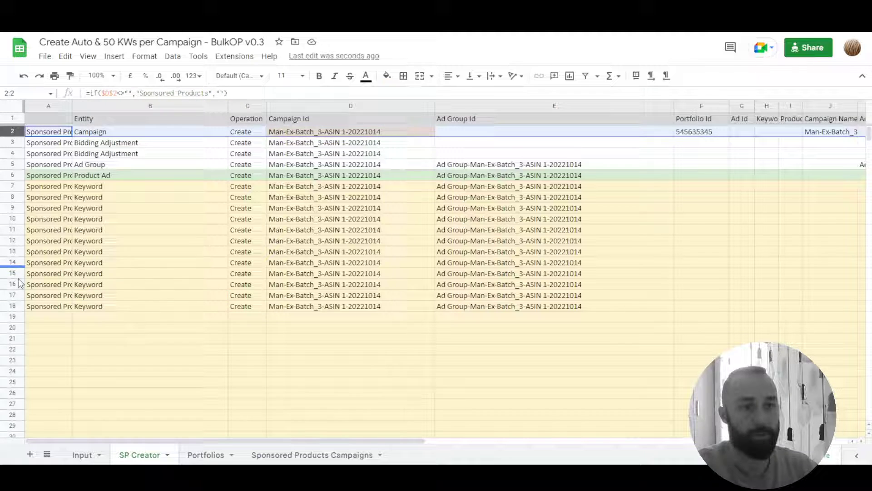
left_click(12, 305, "shift")
key("ctrl+c")
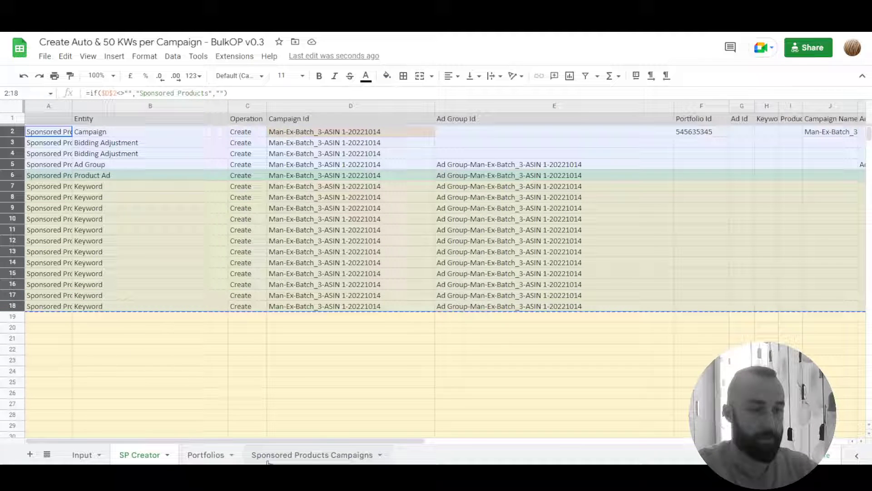
left_click(335, 457)
scroll(268, 334, "down", 4)
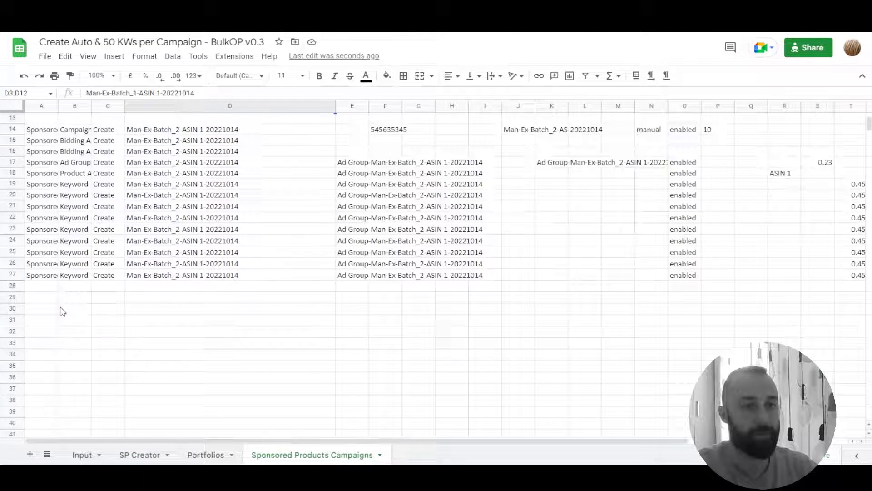
left_click(49, 301)
key("ctrl+v")
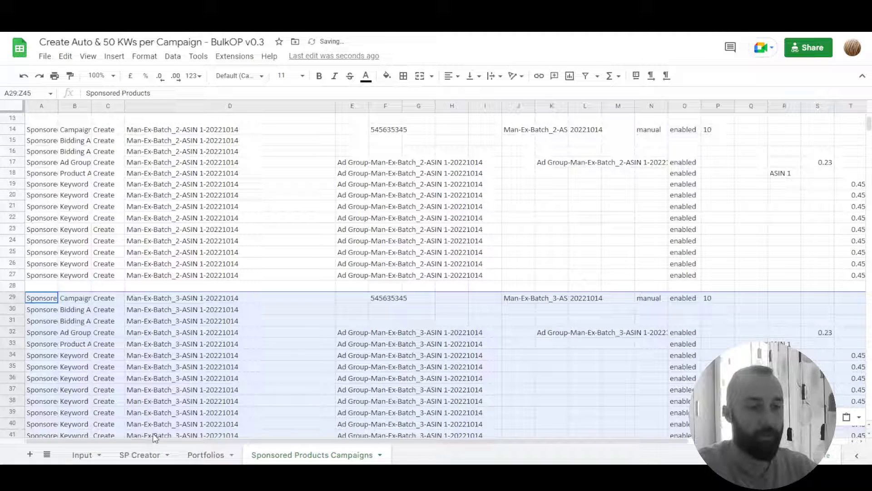
left_click(84, 455)
left_click_drag(216, 440, 398, 440)
Replace the keyword list from E4 with keywords 27–33 and clear leftover rows 11–15
left_click_drag(662, 257, 672, 175)
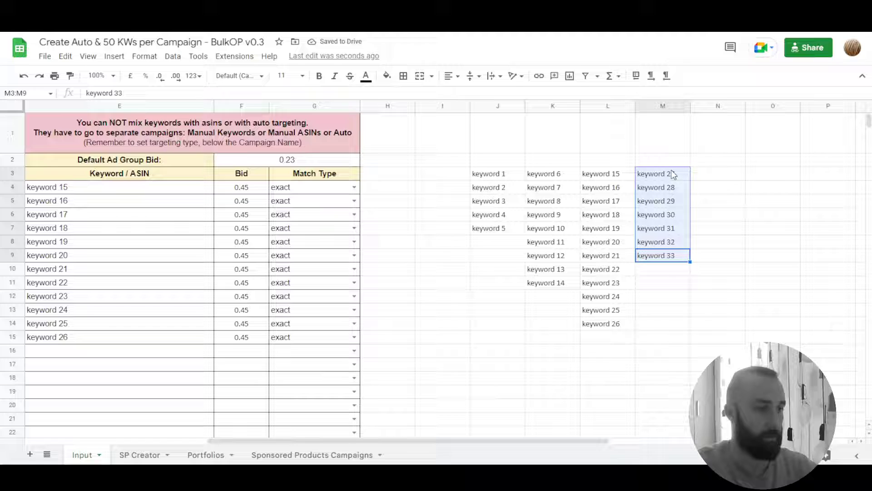
key("ctrl+c")
left_click(165, 193)
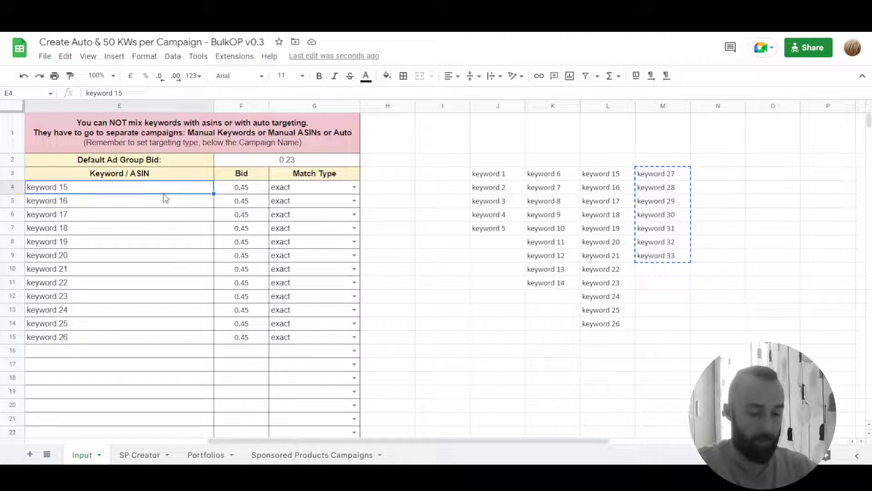
key("ctrl+v")
left_click_drag(91, 285, 94, 349)
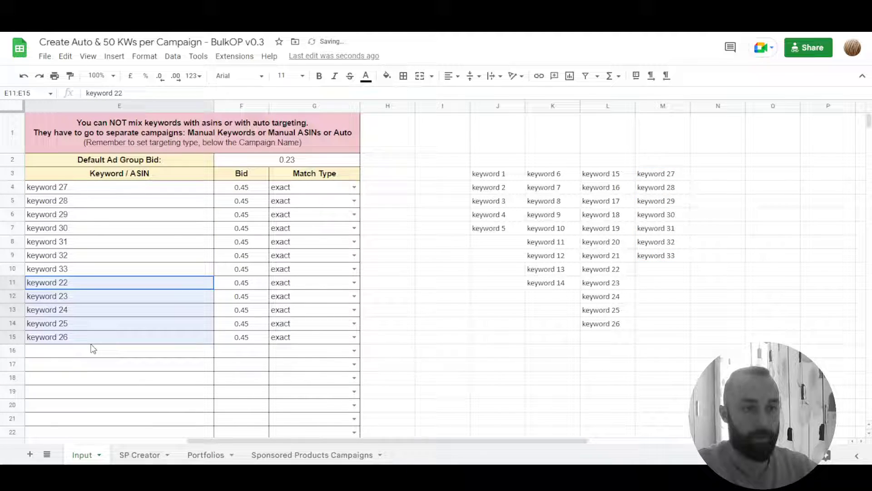
key("Delete")
left_click_drag(243, 283, 327, 343)
key("Delete")
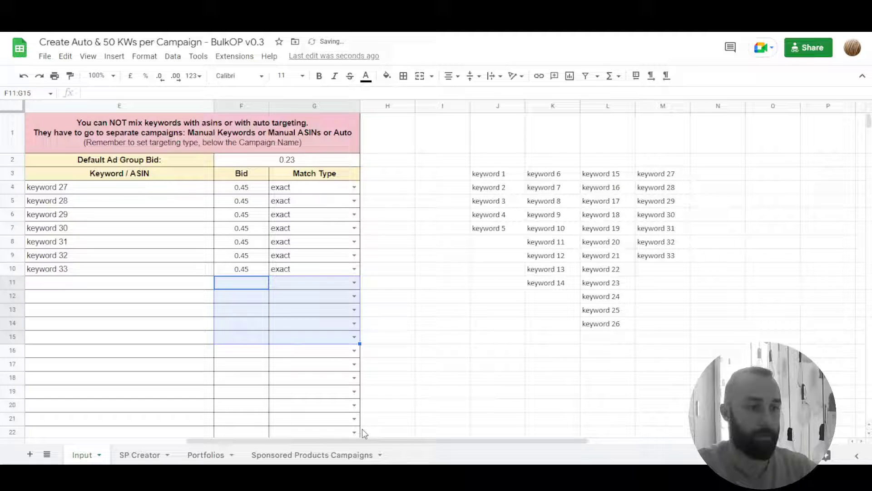
left_click_drag(368, 440, 51, 446)
Rename the campaign in B4 to Man-Ex-Batch_4 and view its generated SP Creator rows
double_click(189, 185)
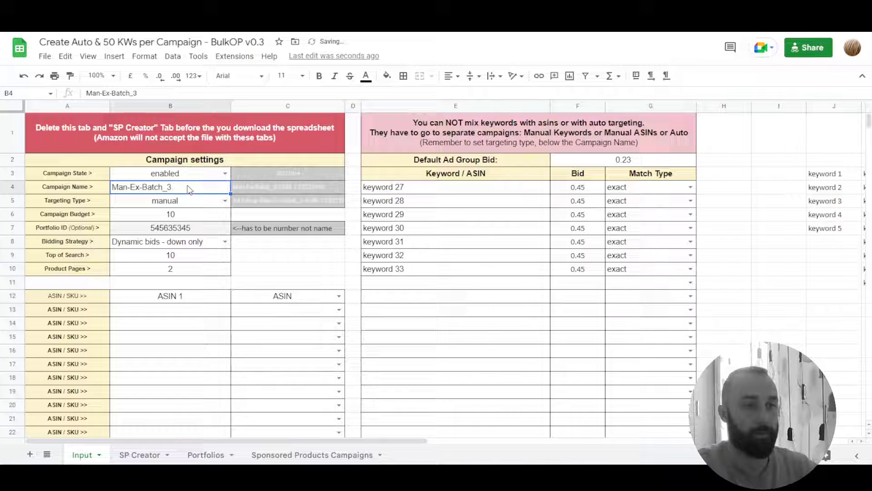
key("BackSpace")
type("4")
key("Return")
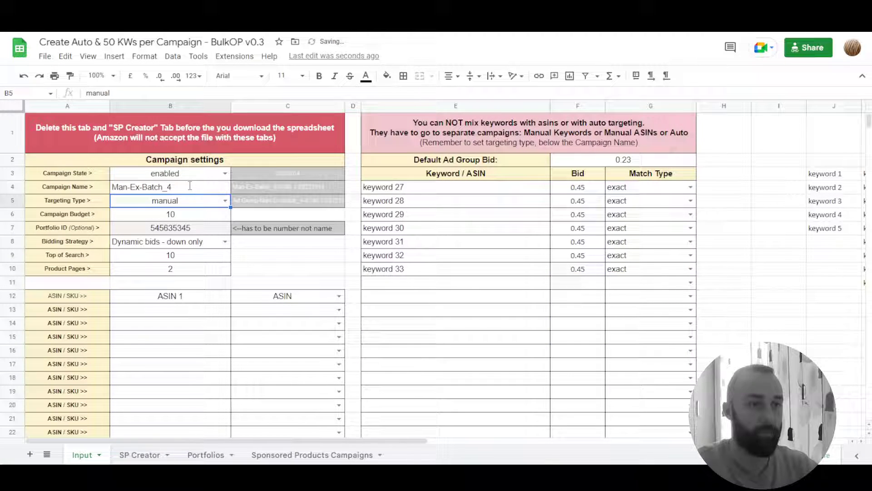
left_click(156, 458)
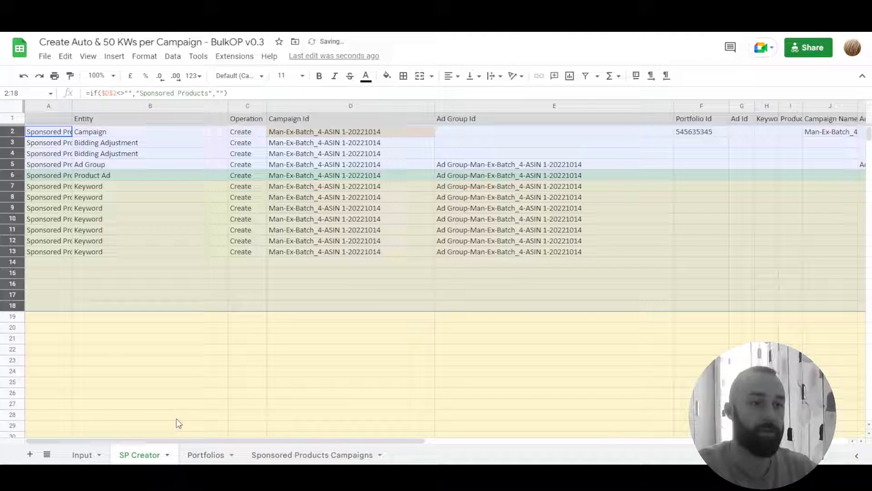
Paste the copied Man-Ex-Batch_4 rows into Sponsored Products Campaigns starting at A47
left_click(312, 455)
scroll(139, 335, "down", 10)
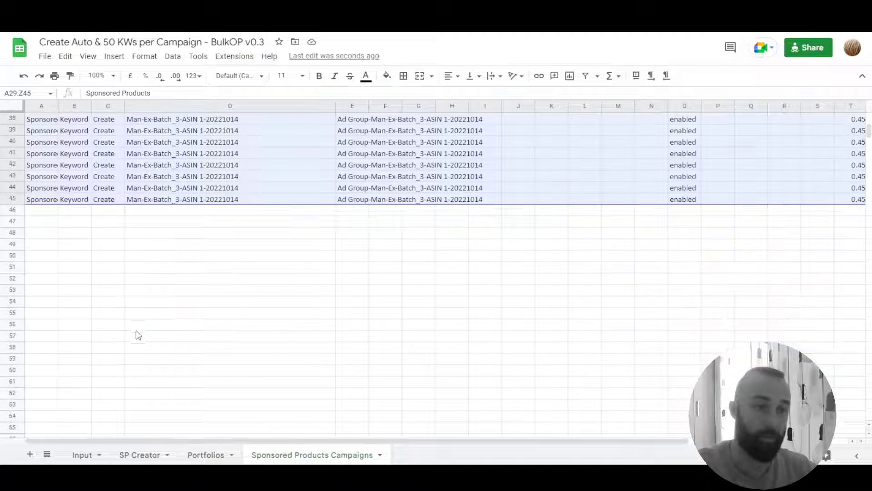
left_click(42, 211)
left_click(45, 221)
key("ctrl+v")
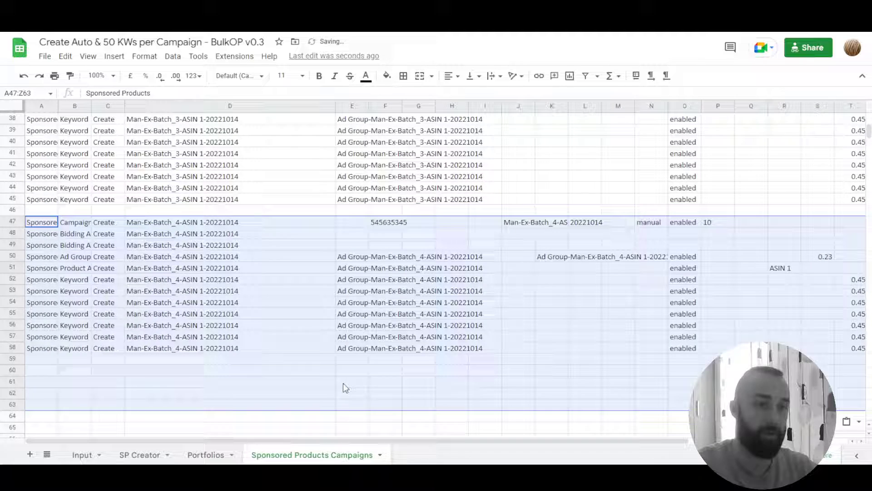
scroll(354, 368, "up", 10)
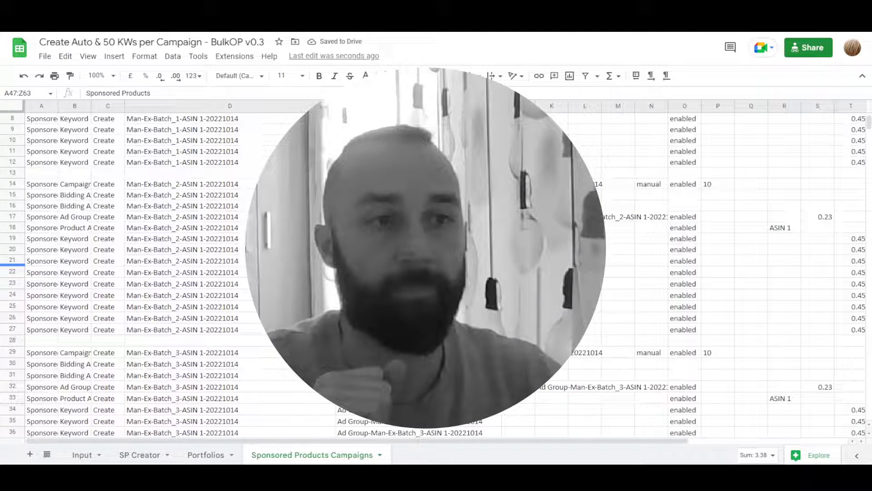
Review the Campaign Id cells of each of the four batches on the campaigns tab
scroll(153, 252, "up", 4)
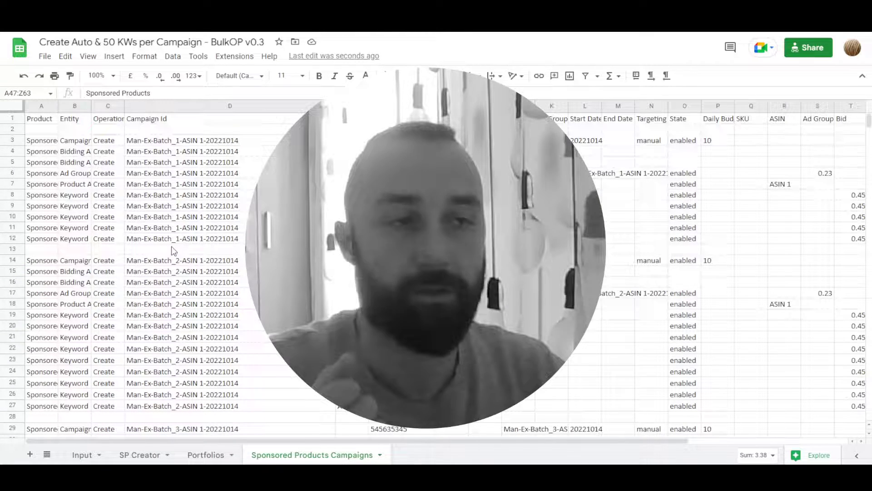
left_click_drag(181, 140, 181, 161)
left_click_drag(179, 207, 181, 217)
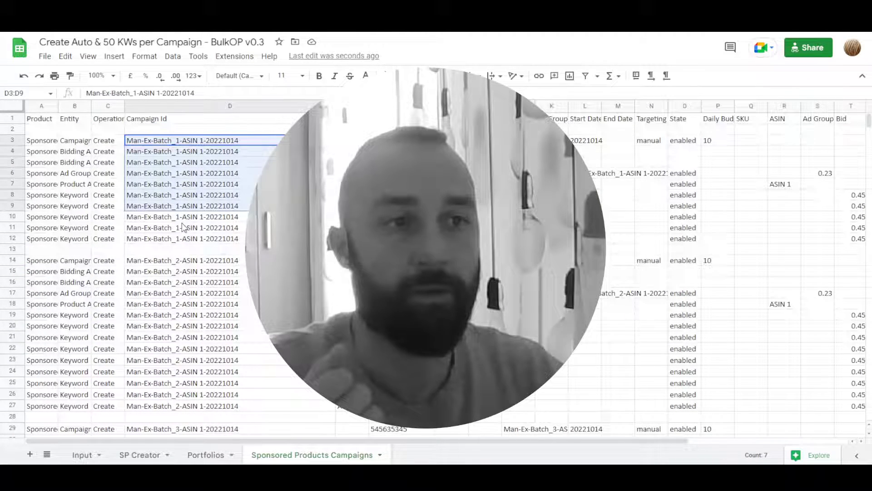
left_click_drag(182, 272, 182, 349)
scroll(155, 364, "down", 5)
left_click_drag(181, 277, 181, 368)
scroll(173, 260, "down", 7)
left_click_drag(173, 258, 173, 337)
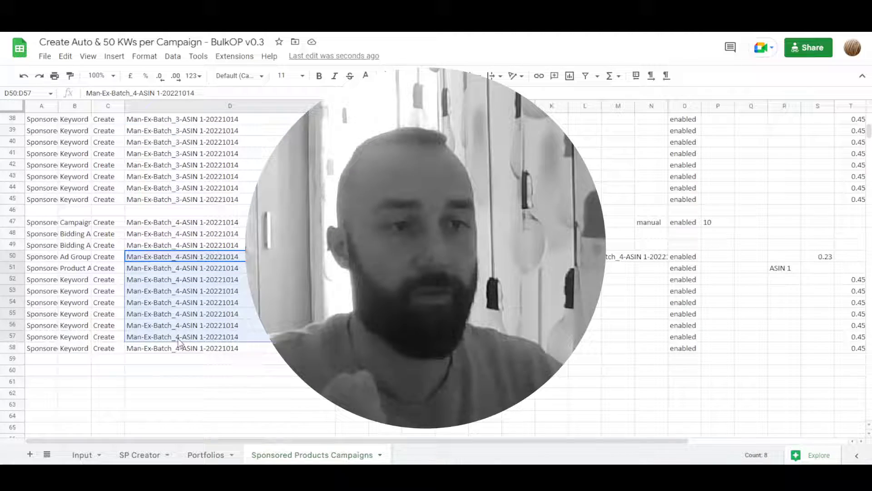
Return to the leftmost columns and go back to the Input sheet showing Man-Ex-Batch_4
left_click_drag(377, 440, 534, 454)
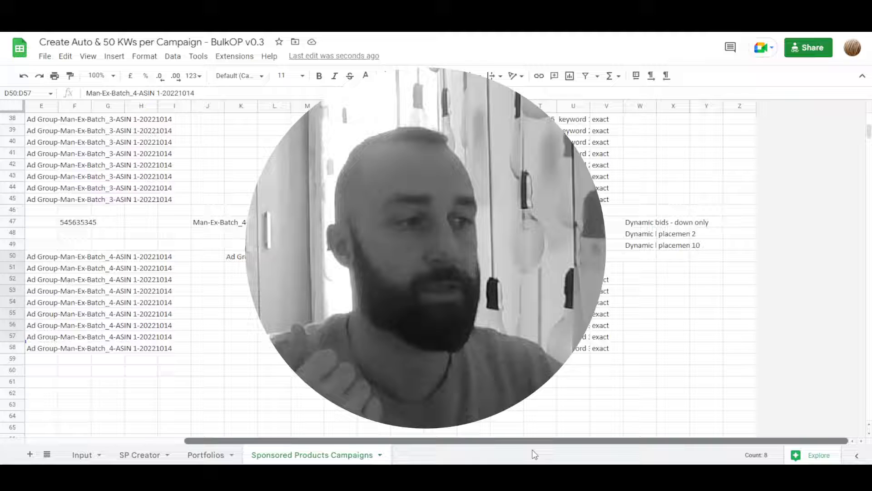
left_click(140, 439)
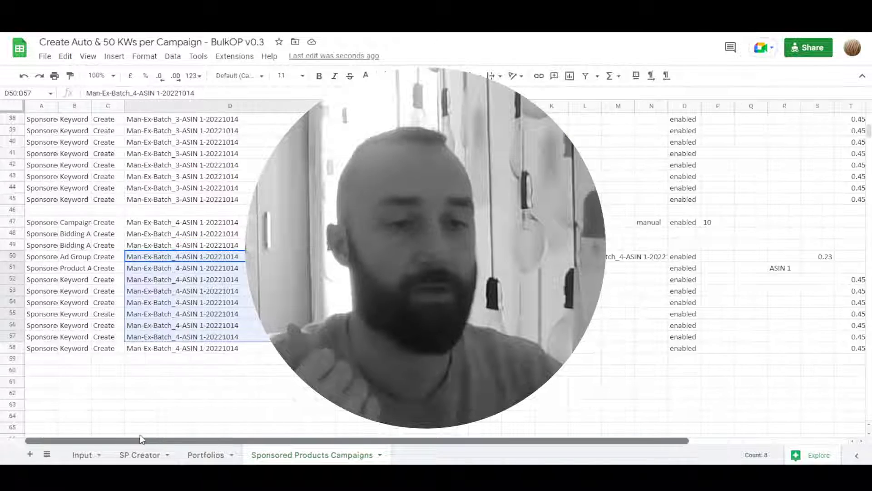
left_click(82, 455)
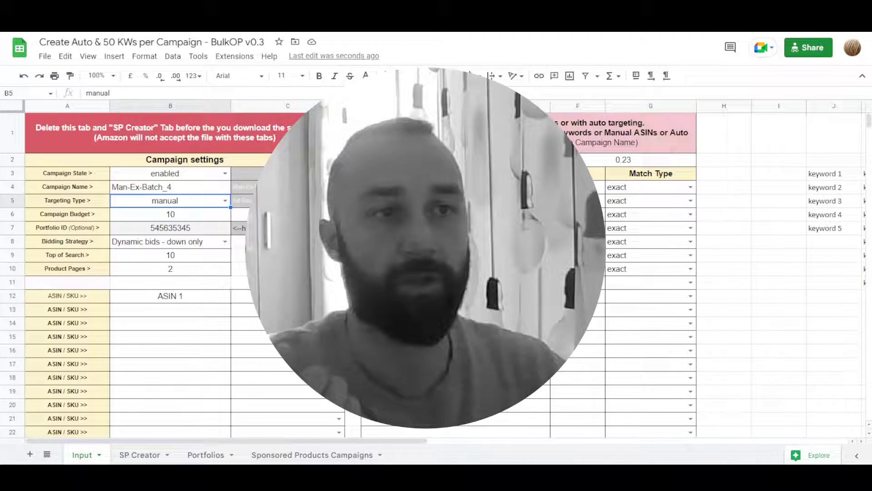